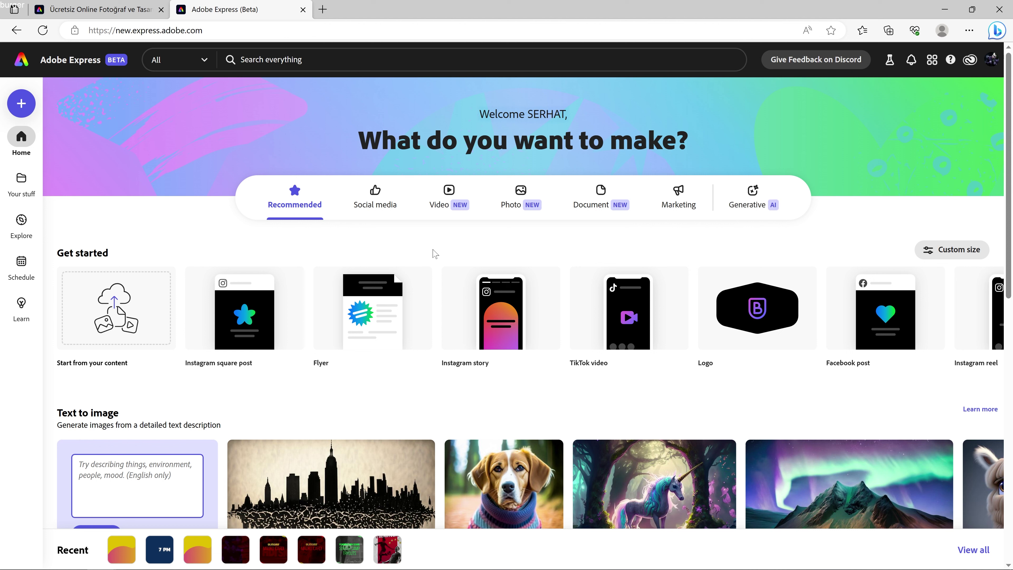
Bring up the Suggested sizes menu for a new design from the Home page
click(21, 104)
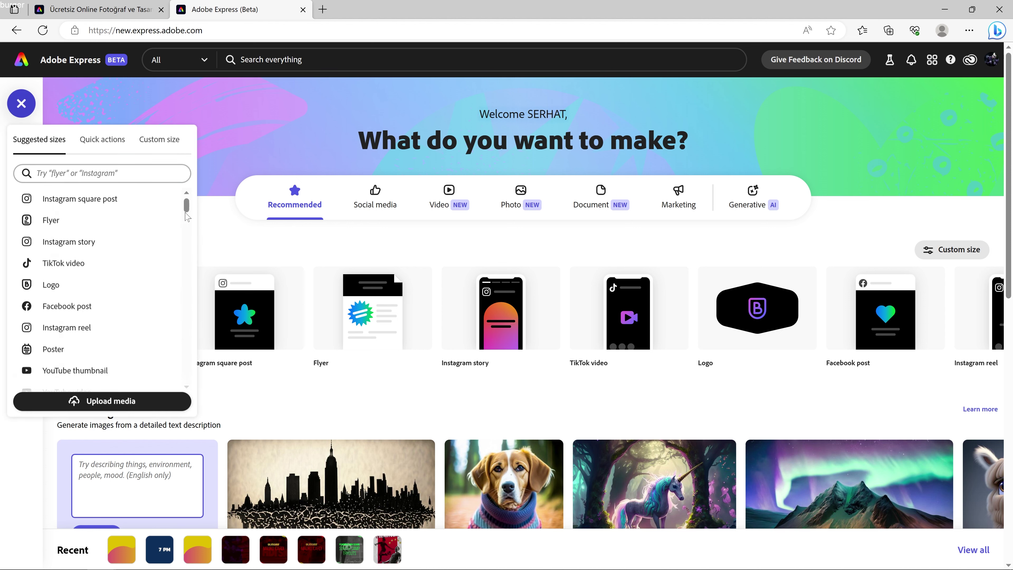
Look over the Quick actions and Custom size options, then Your stuff and Explore templates
scroll(189, 217, down, 1)
scroll(189, 217, down, 8)
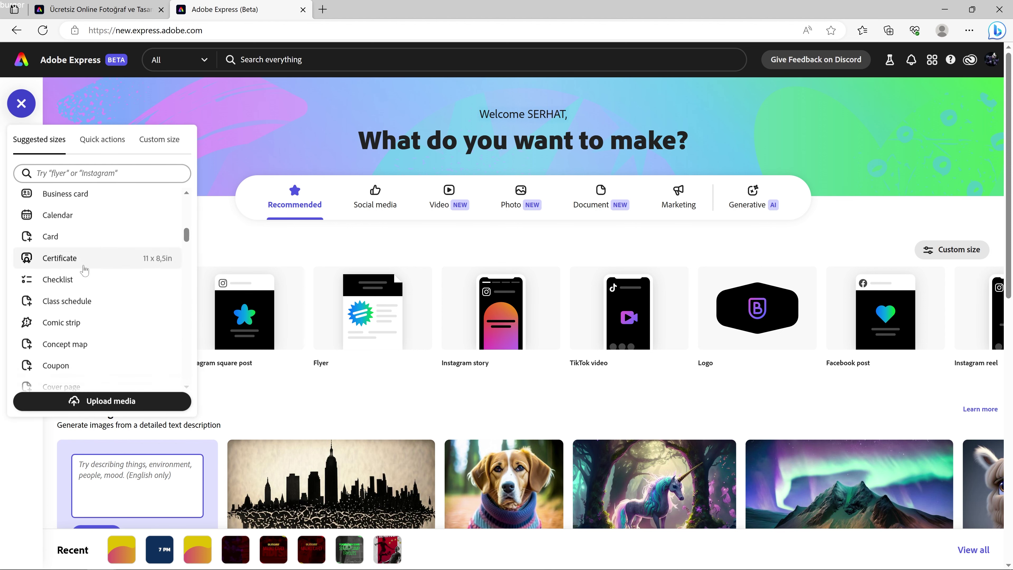
scroll(83, 194, up, 10)
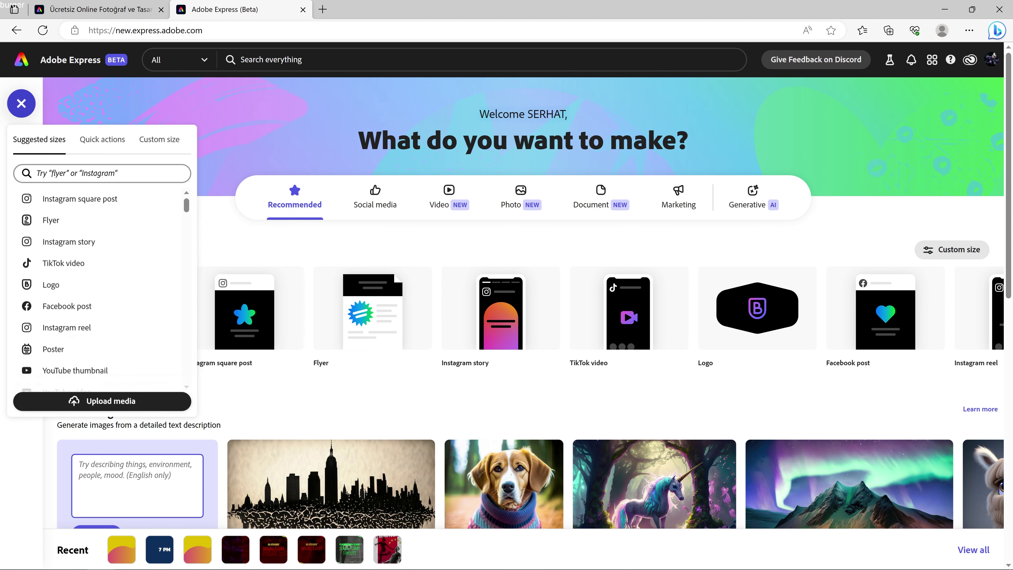
click(103, 140)
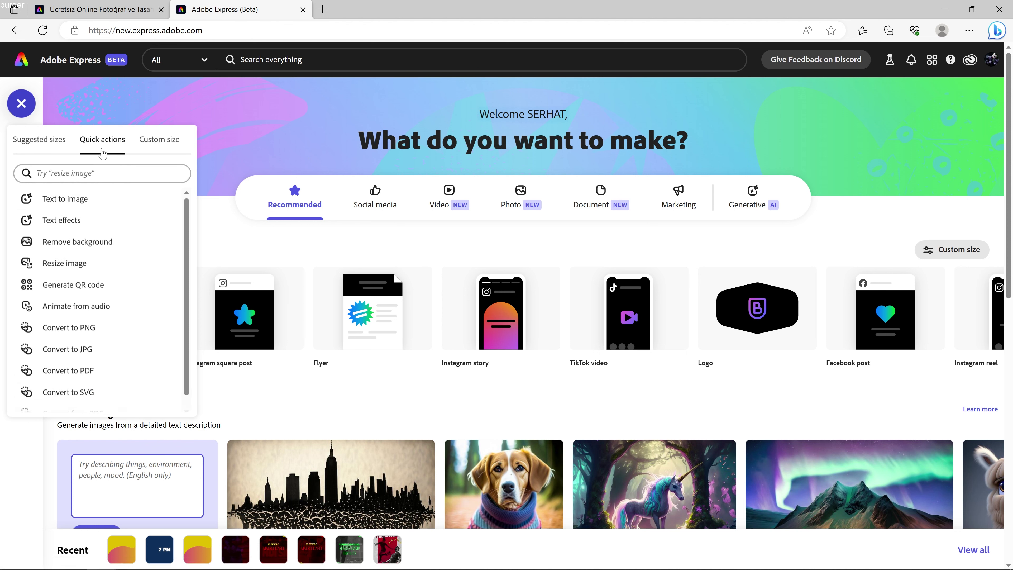
click(167, 141)
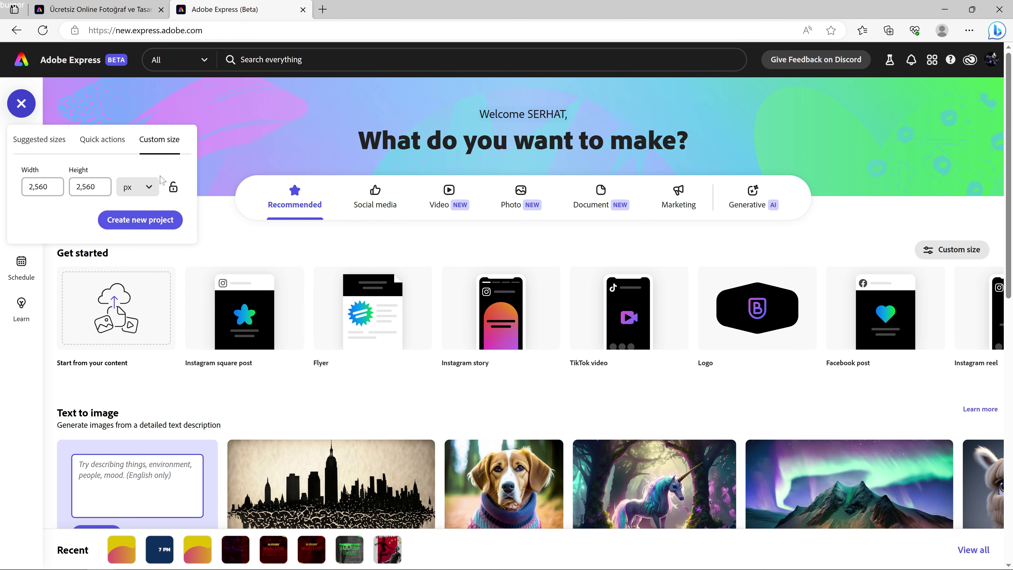
click(21, 178)
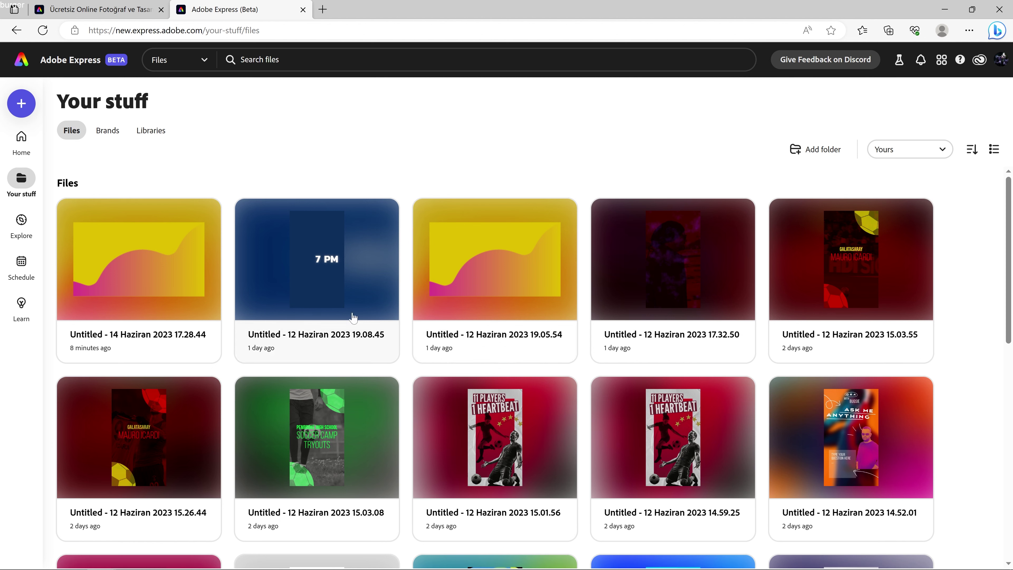
click(21, 221)
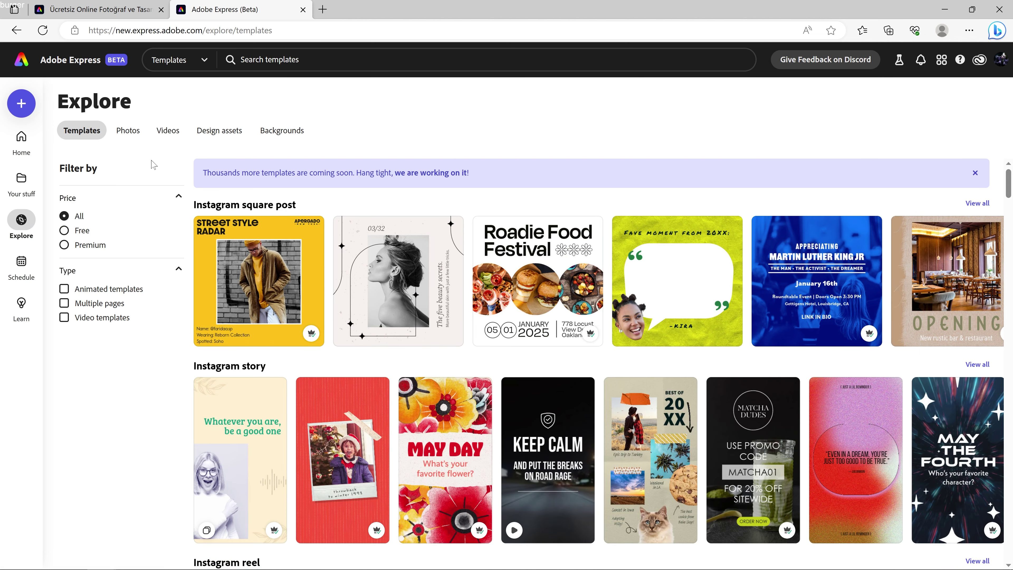
Tour the Photos, Videos, Design assets and Backgrounds galleries and the Schedule calendar, then return Home
click(127, 130)
click(167, 130)
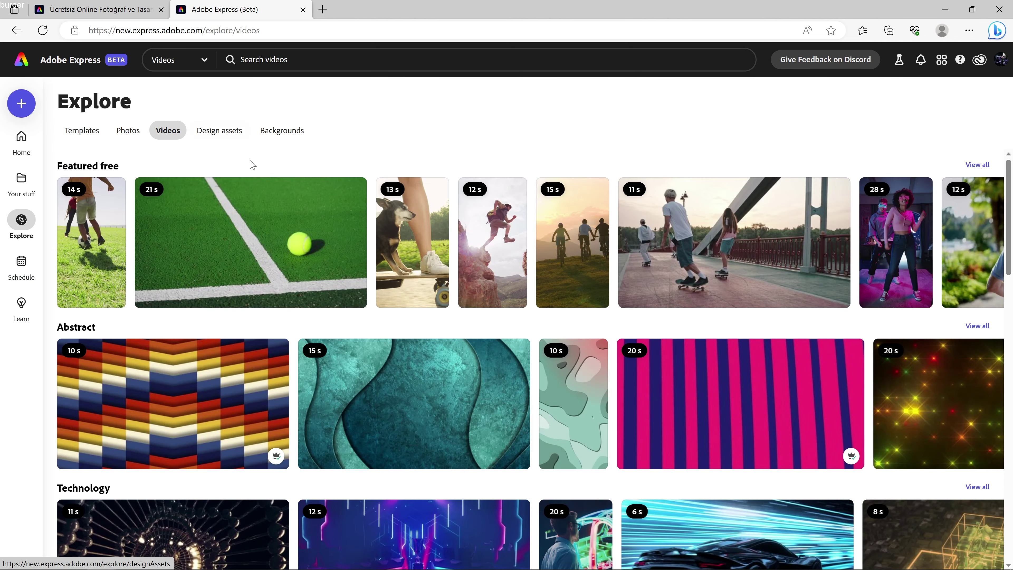
click(232, 131)
click(281, 130)
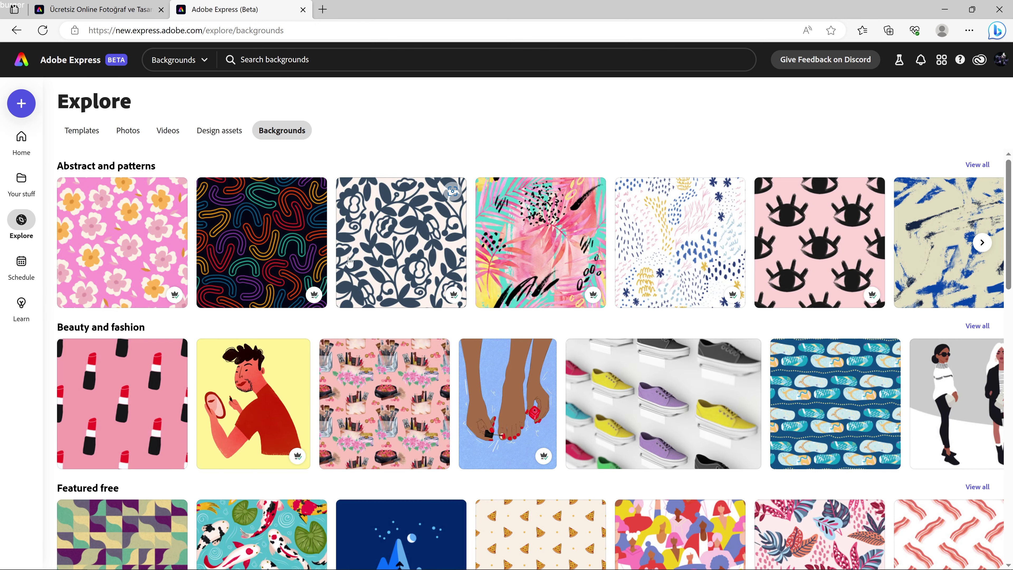
click(24, 265)
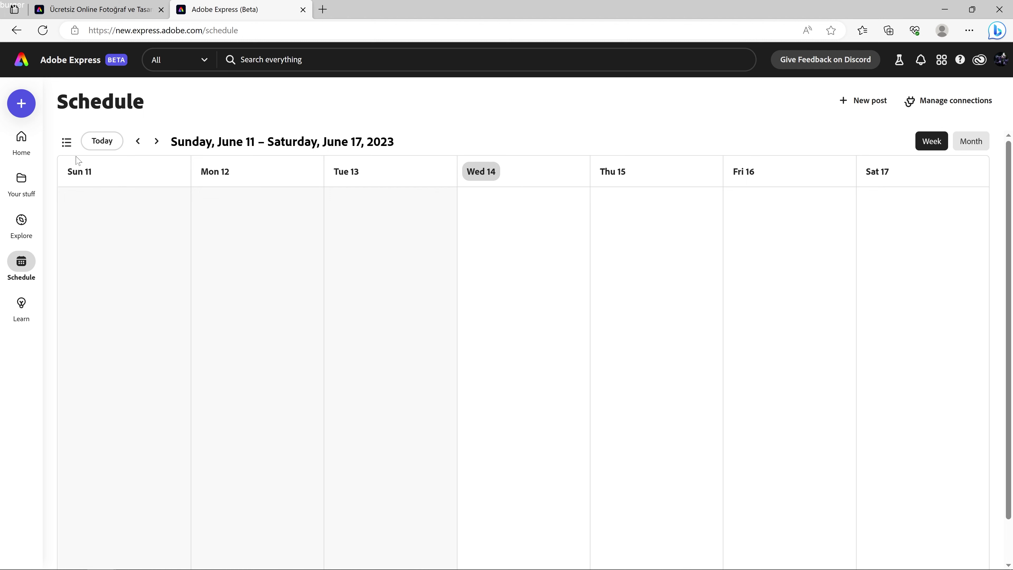
click(21, 139)
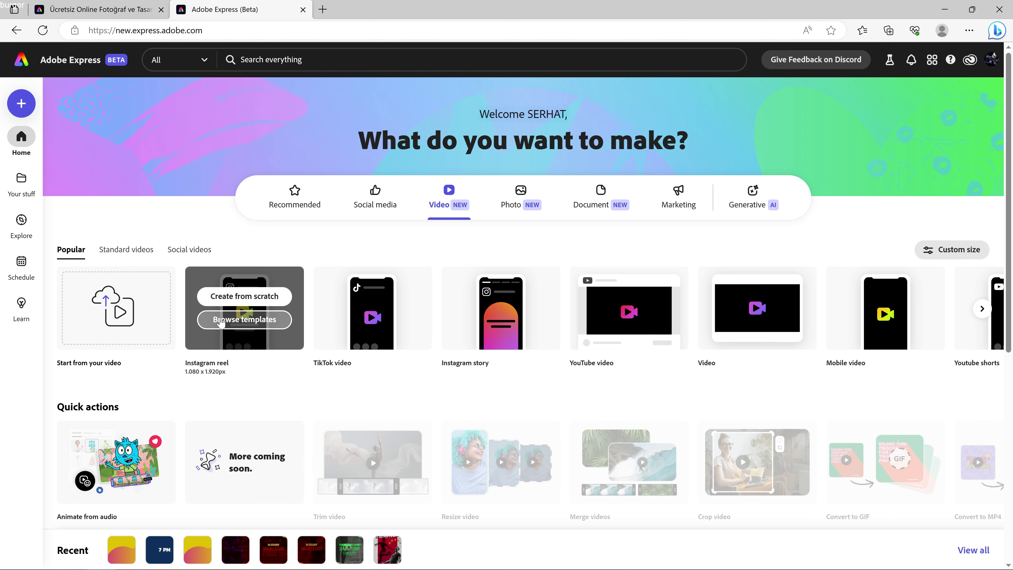
Browse the Social media, Video and Photo categories, then show the Generative text-to-image options
click(375, 197)
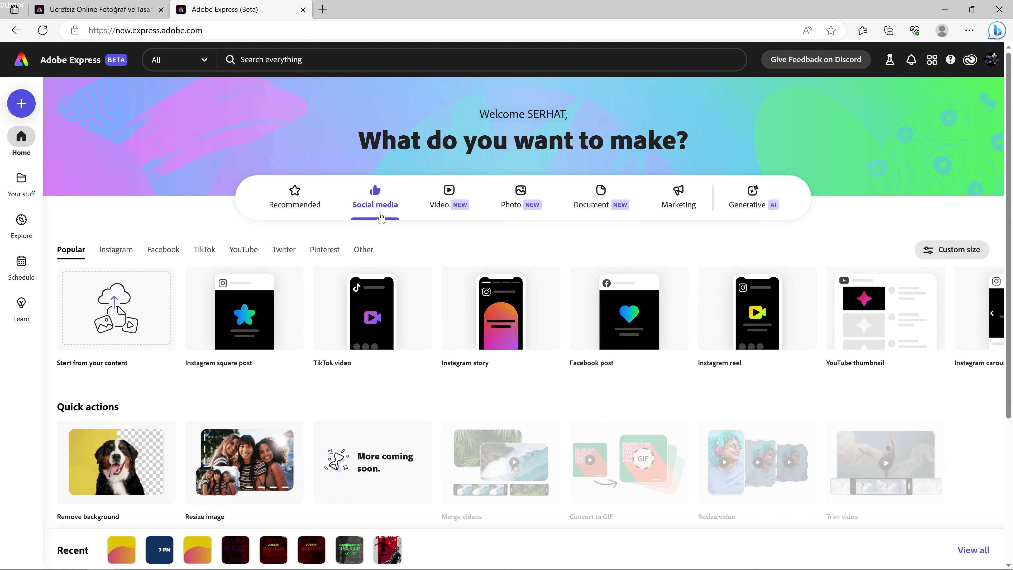
click(462, 210)
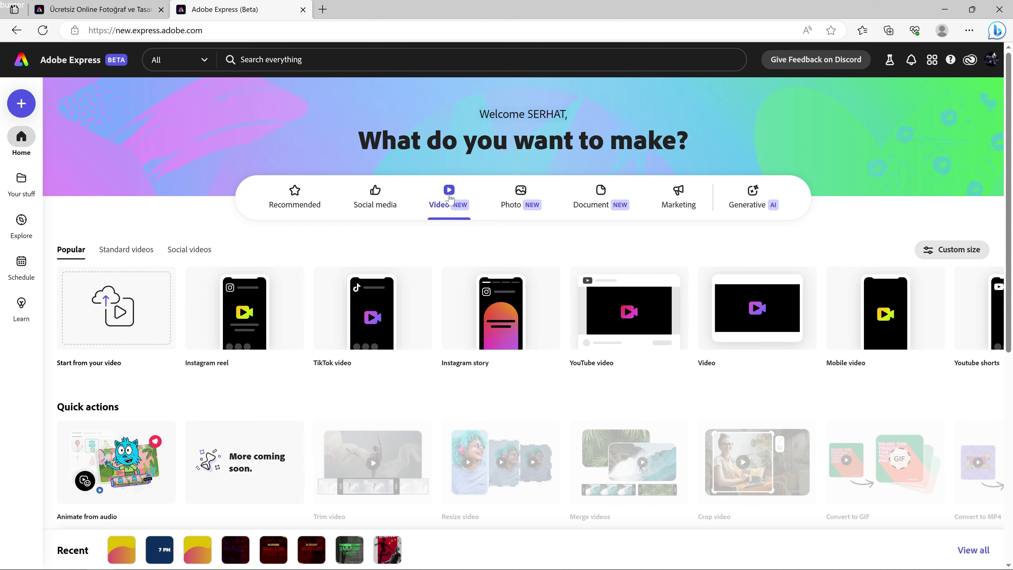
click(523, 203)
mouse_move(372, 317)
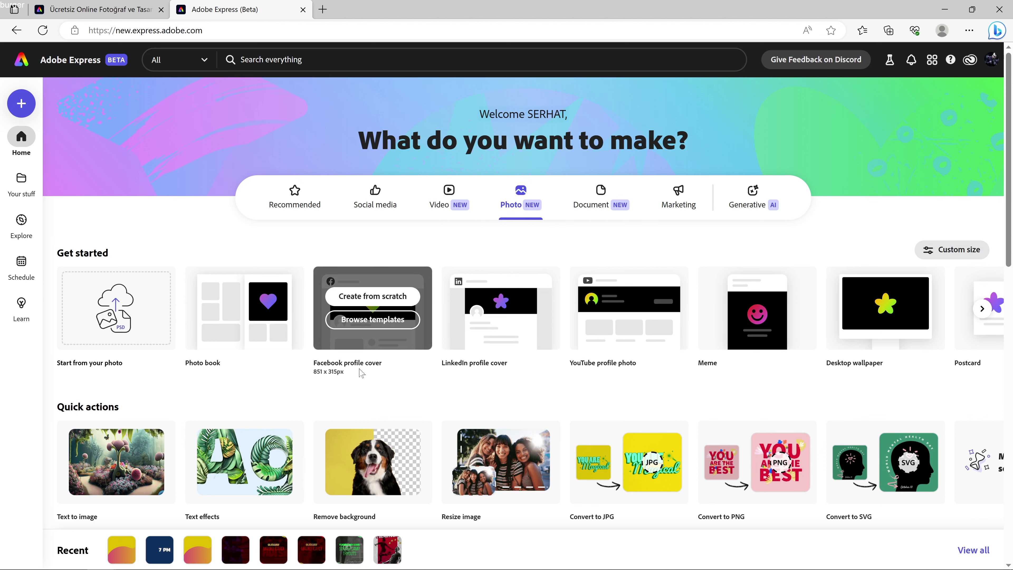
scroll(361, 373, down, 2)
scroll(359, 374, down, 1)
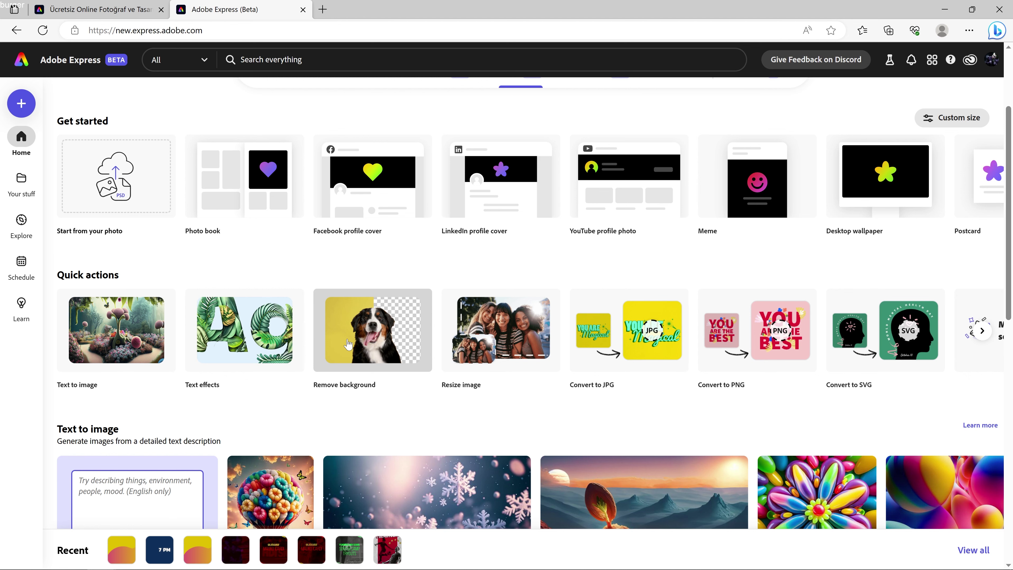
scroll(348, 344, up, 3)
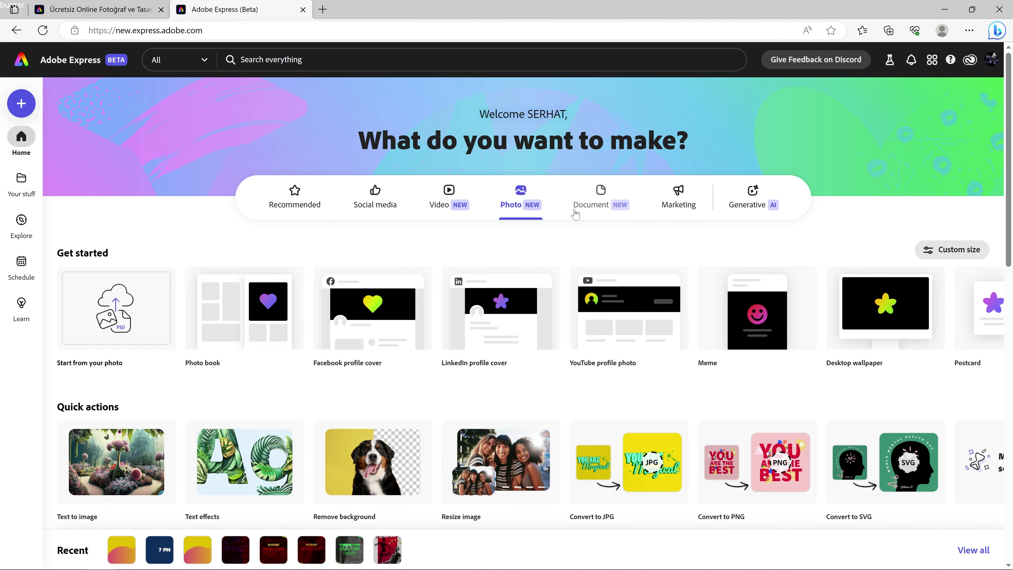
click(753, 208)
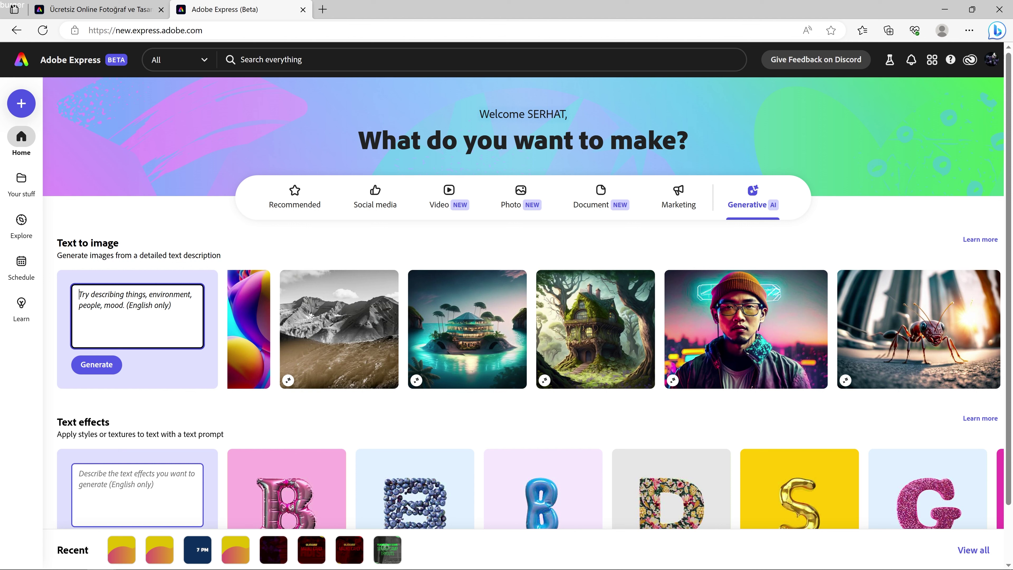
Generate 'dog in a sweater' images from the Text to image prompt onto the canvas
text(dog i)
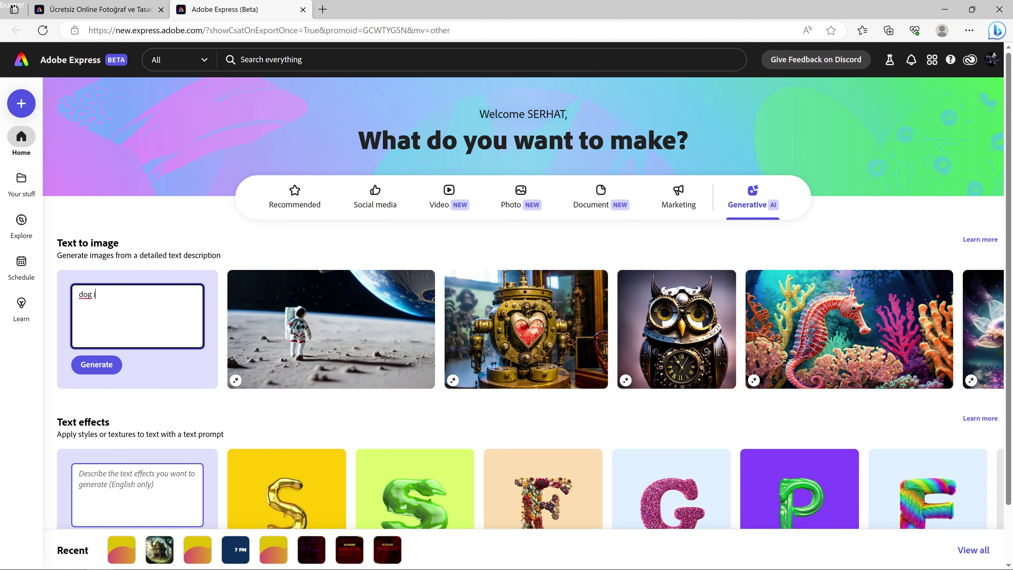
text(n a sweater)
click(96, 364)
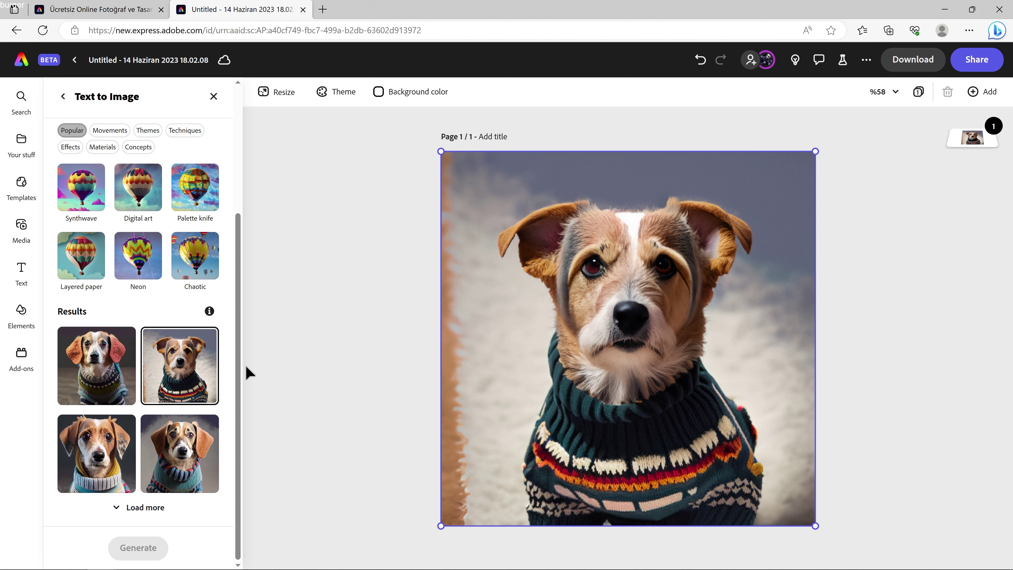
scroll(129, 269, up, 1)
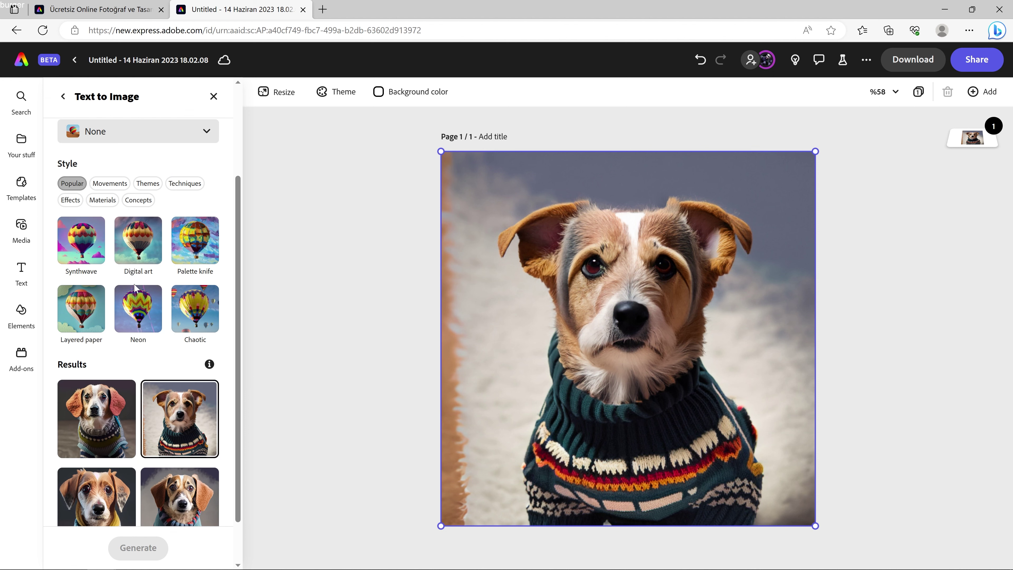
scroll(149, 285, up, 3)
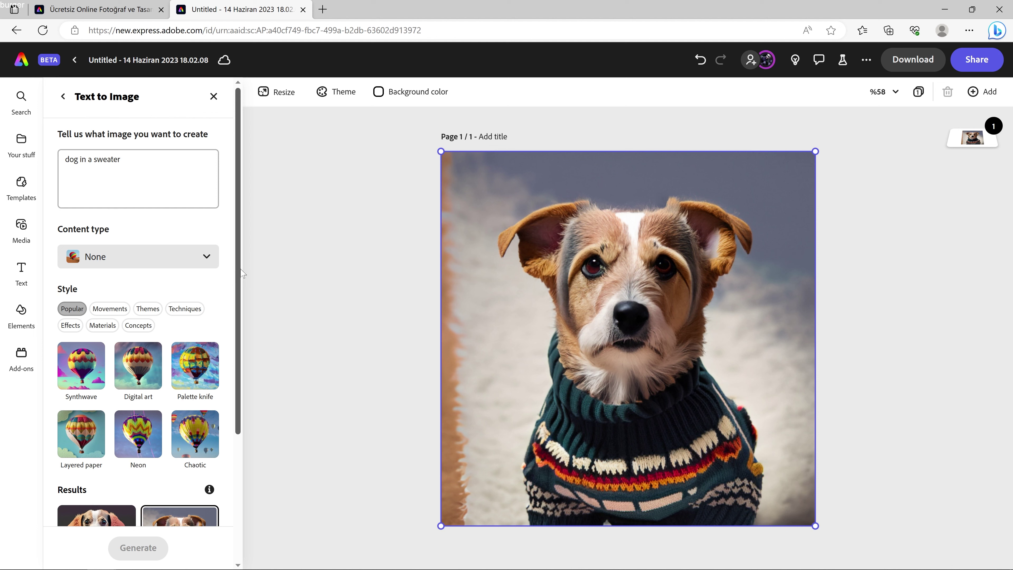
click(22, 273)
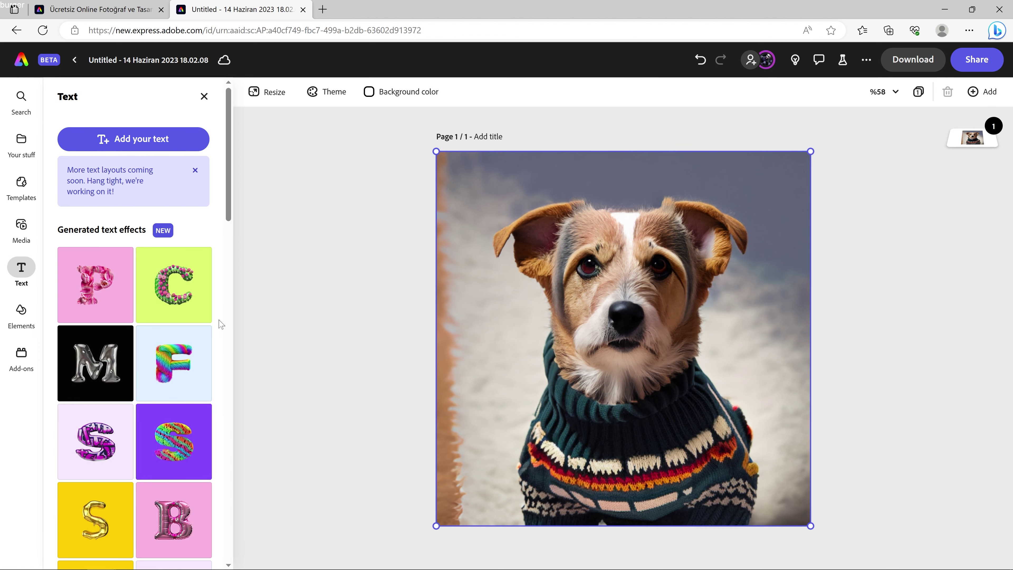
Add the pink velvet text effect, change it to DOG and move it onto the sweater
scroll(183, 399, down, 5)
scroll(184, 399, down, 2)
scroll(184, 439, down, 4)
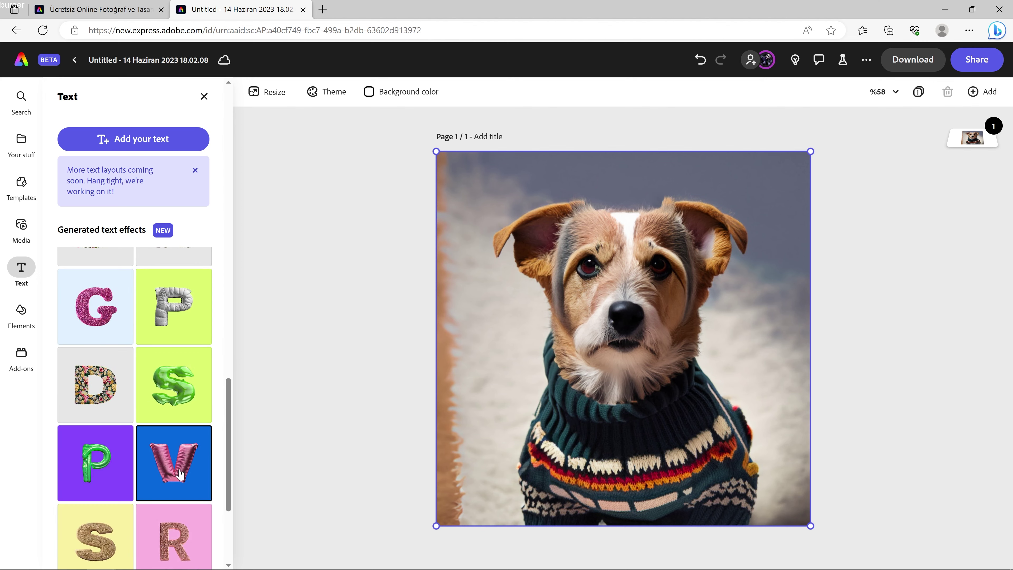
click(185, 473)
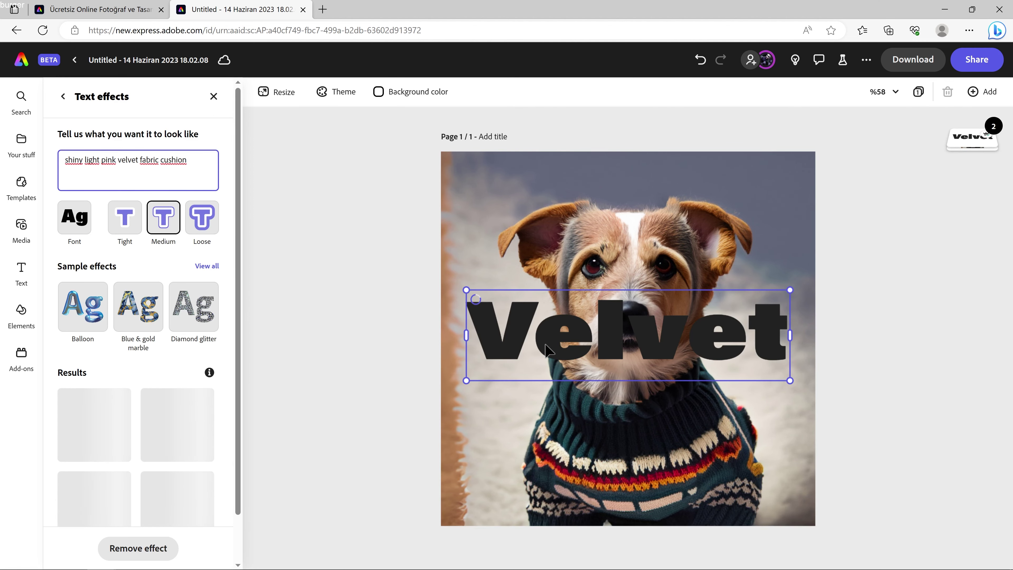
double_click(584, 334)
text(DOG)
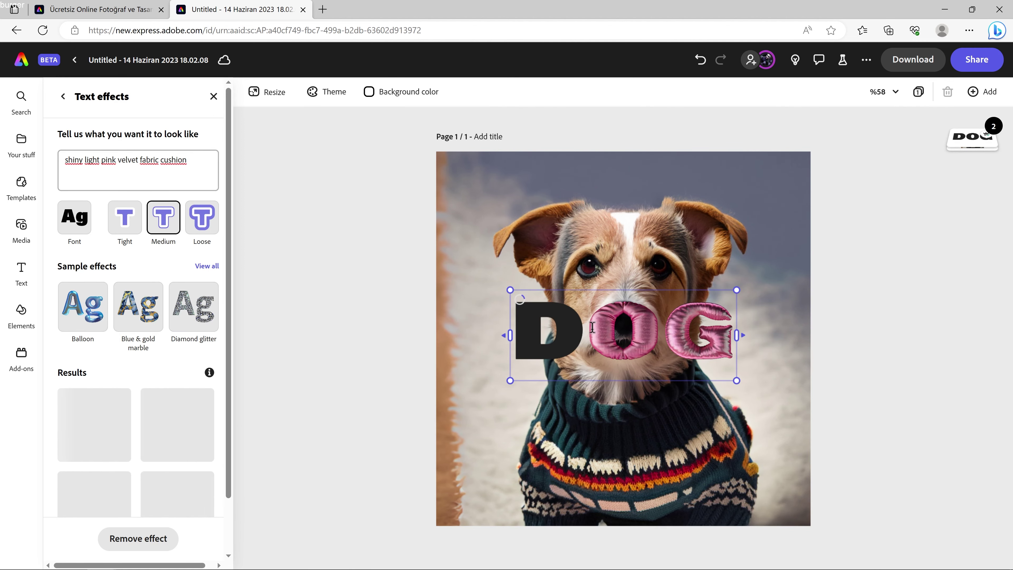
drag(636, 336, 644, 445)
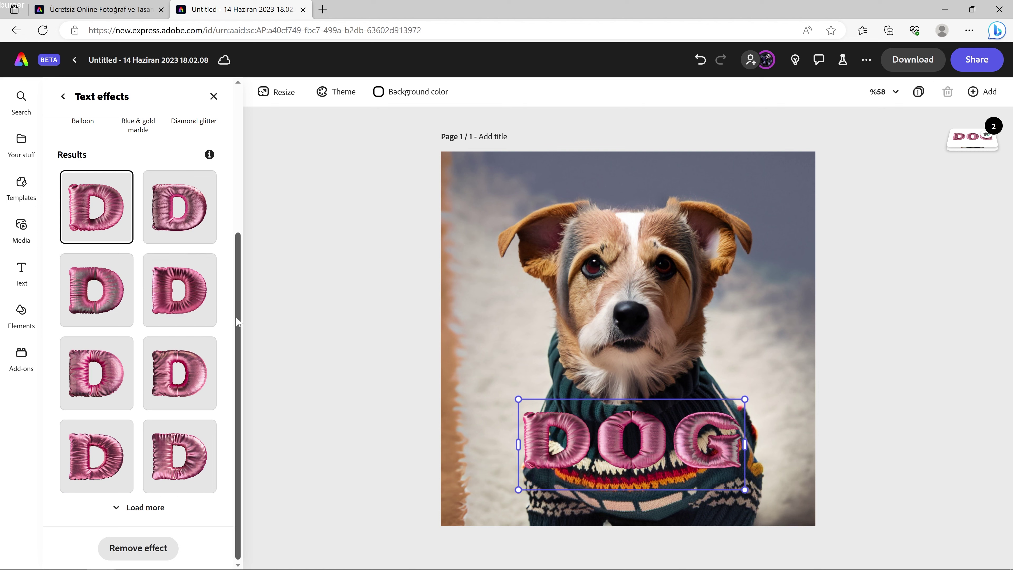
Browse the background images in the Elements library
scroll(179, 259, up, 5)
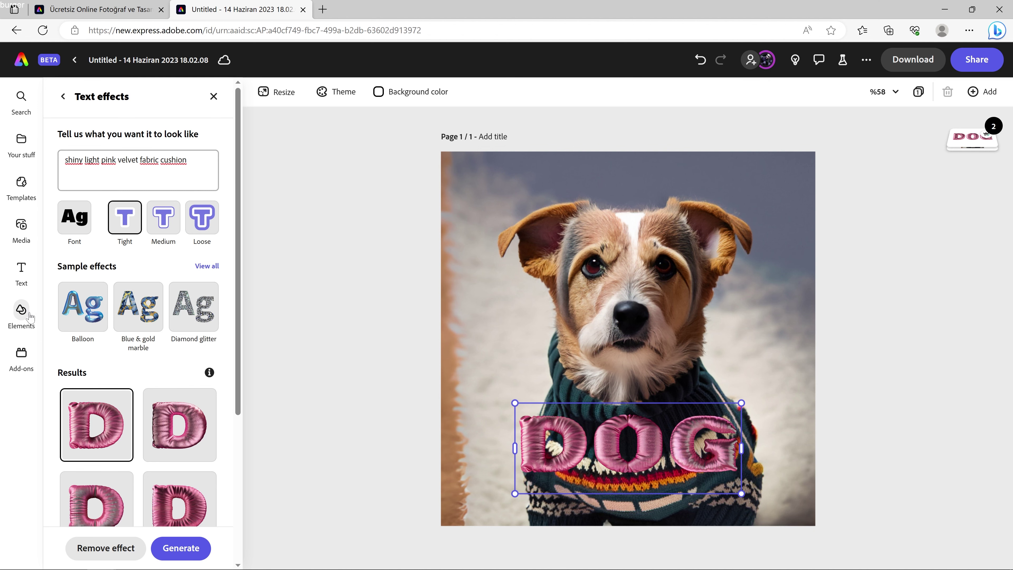
click(21, 313)
click(145, 117)
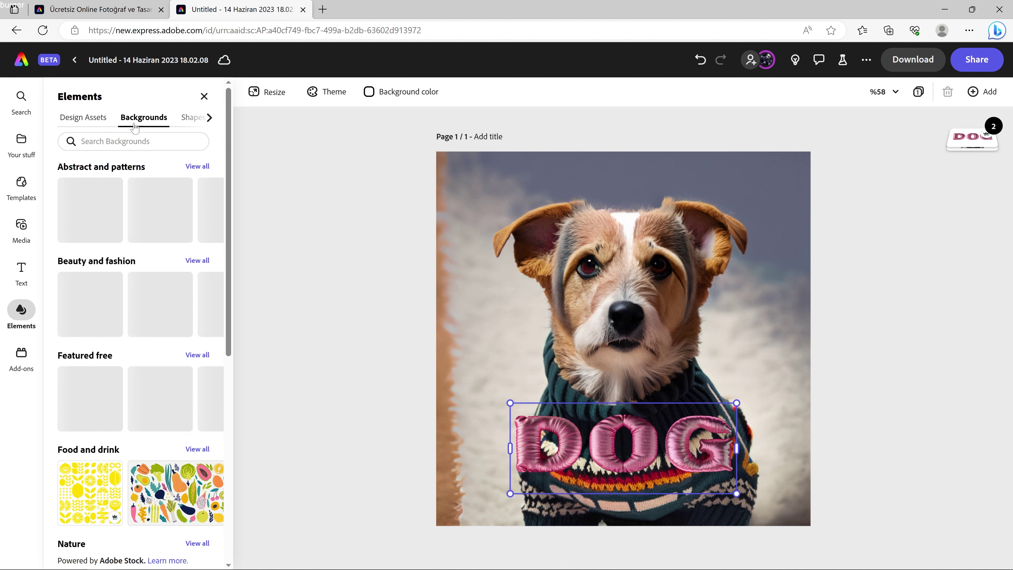
Browse more element categories, then select the dog photo in the page's layer list
click(209, 117)
click(193, 117)
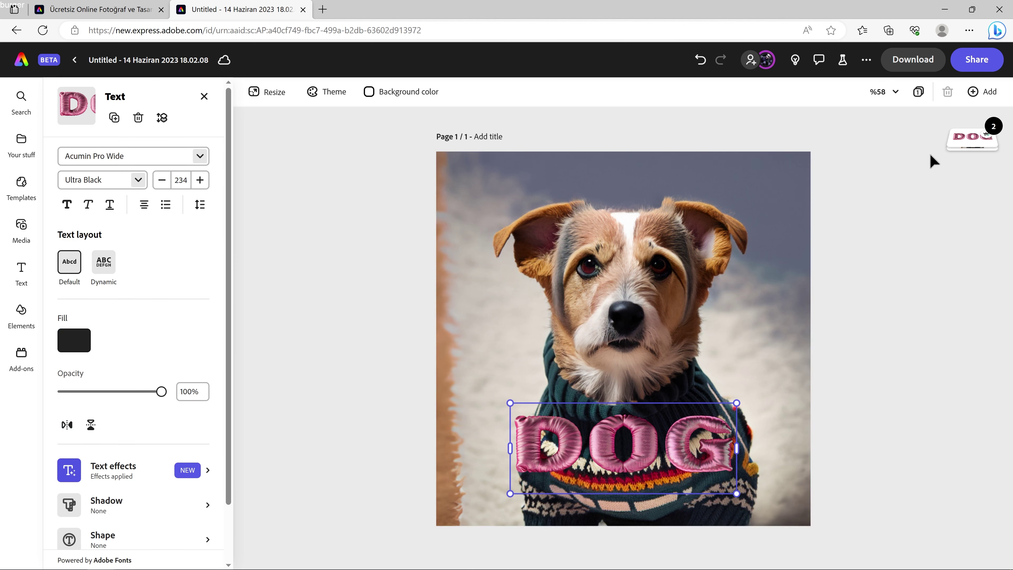
click(964, 145)
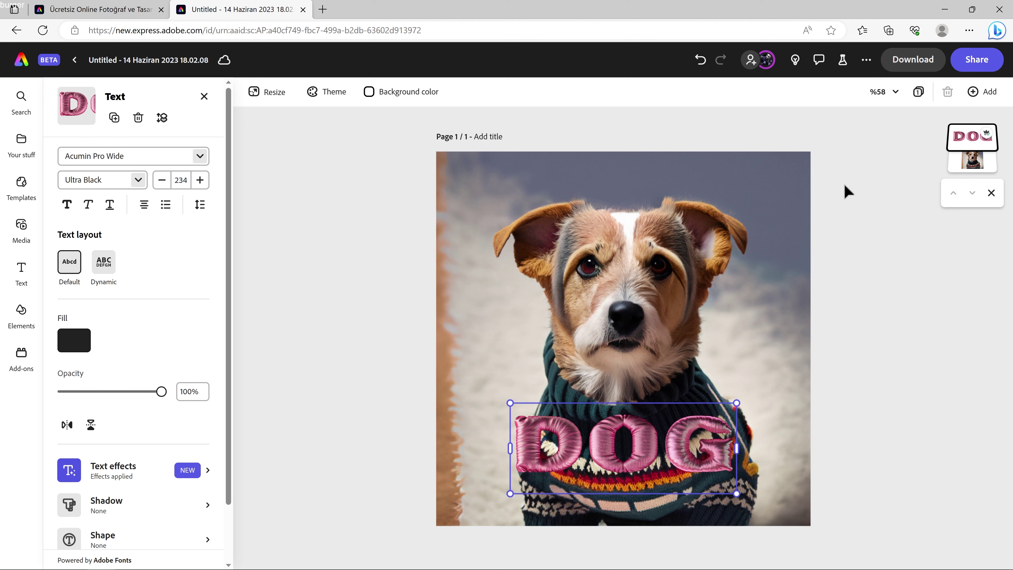
click(952, 150)
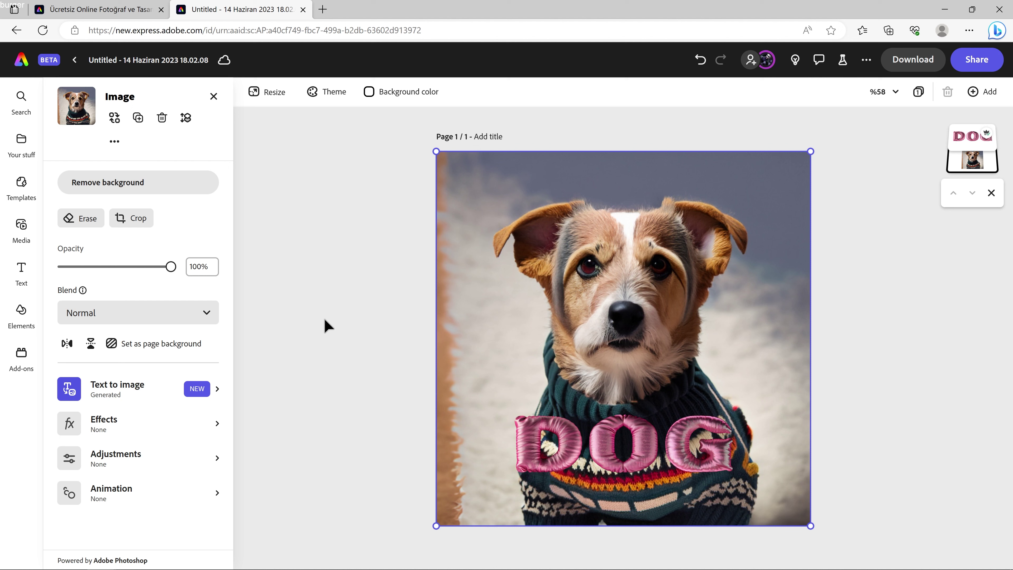
click(21, 226)
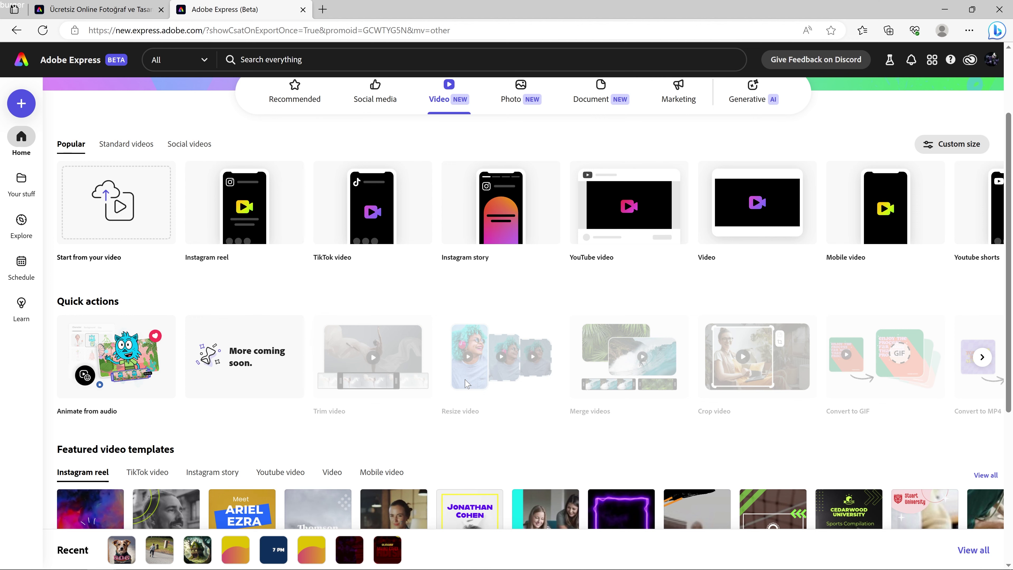
Open the Soccer Camp Tryouts Instagram story template from the featured video templates
scroll(461, 337, down, 2)
scroll(454, 333, down, 2)
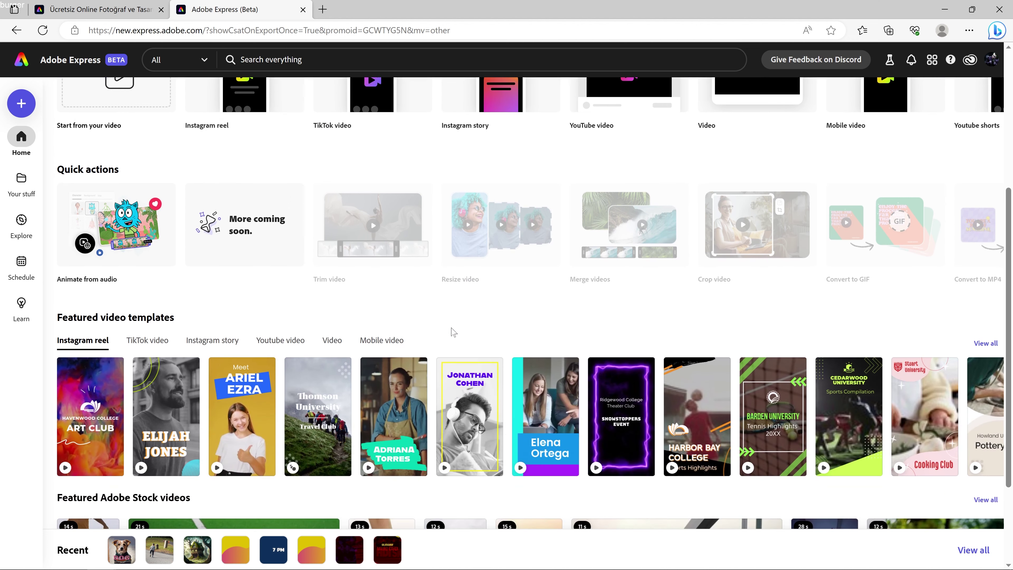
scroll(451, 332, down, 2)
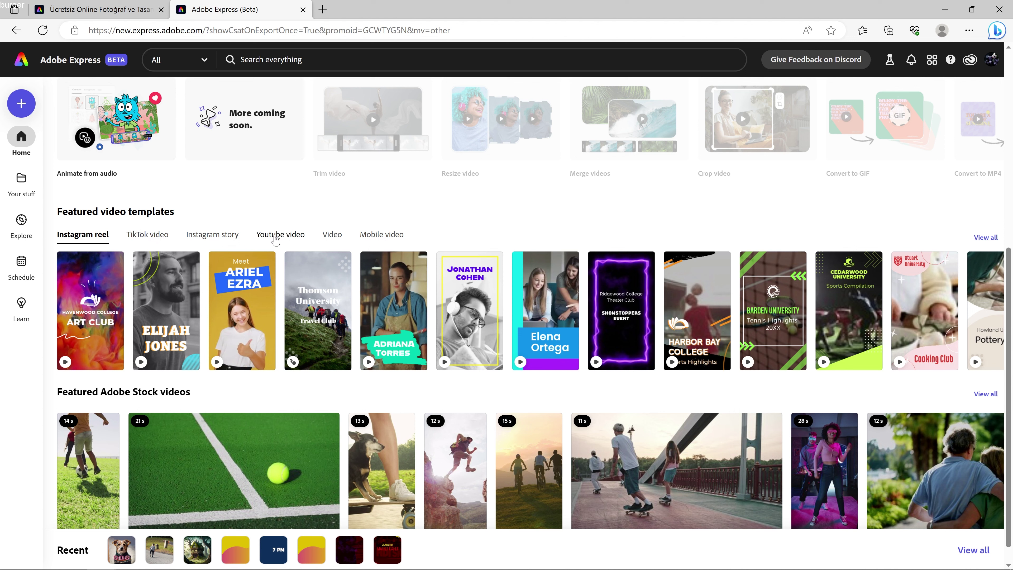
click(211, 234)
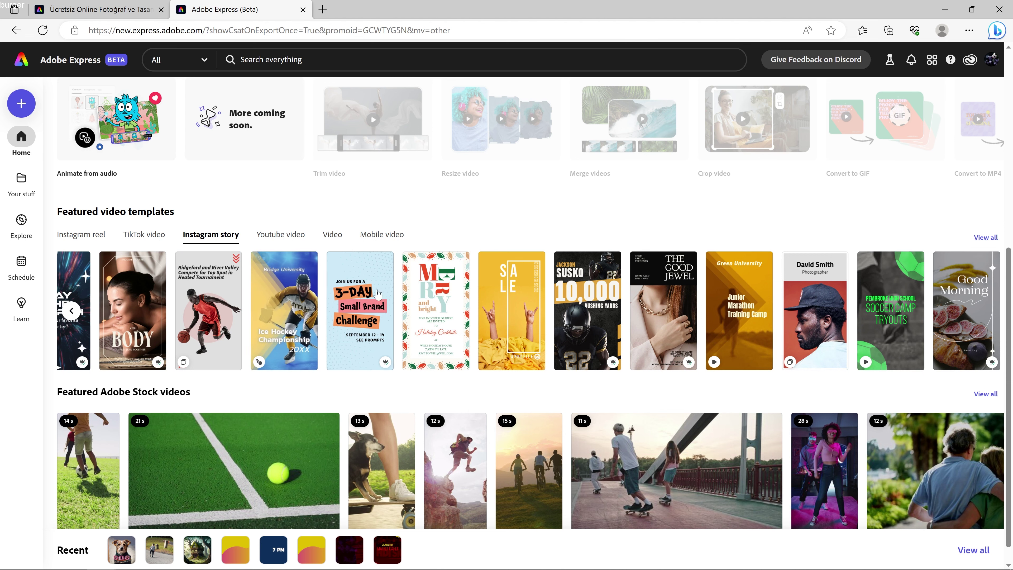
click(910, 317)
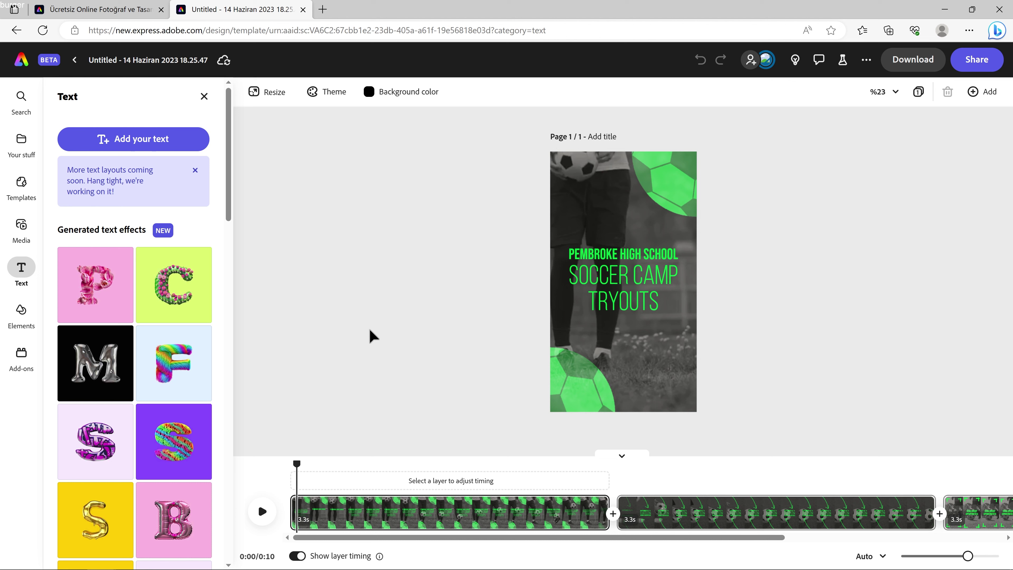
Replace the two headlines with GALATASARAY and MAURO ICARDI
click(568, 254)
drag(568, 254, 714, 263)
text(GALATASARAY)
click(571, 275)
drag(570, 275, 670, 297)
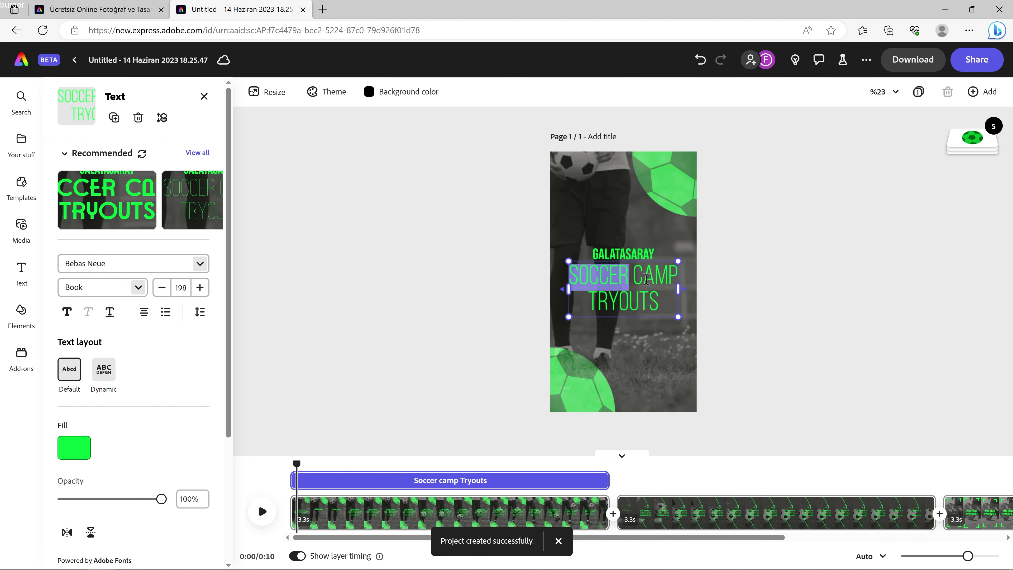
text(MAURO ICARD)
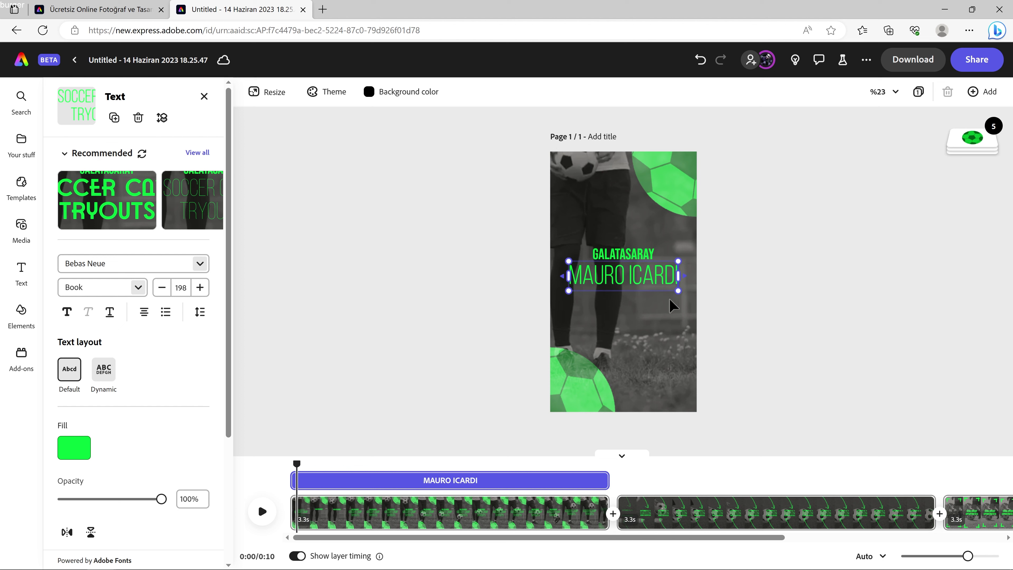
text(I)
Select the MAURO ICARDI text and browse its font and fill colour choices
key(ctrl+a)
click(200, 263)
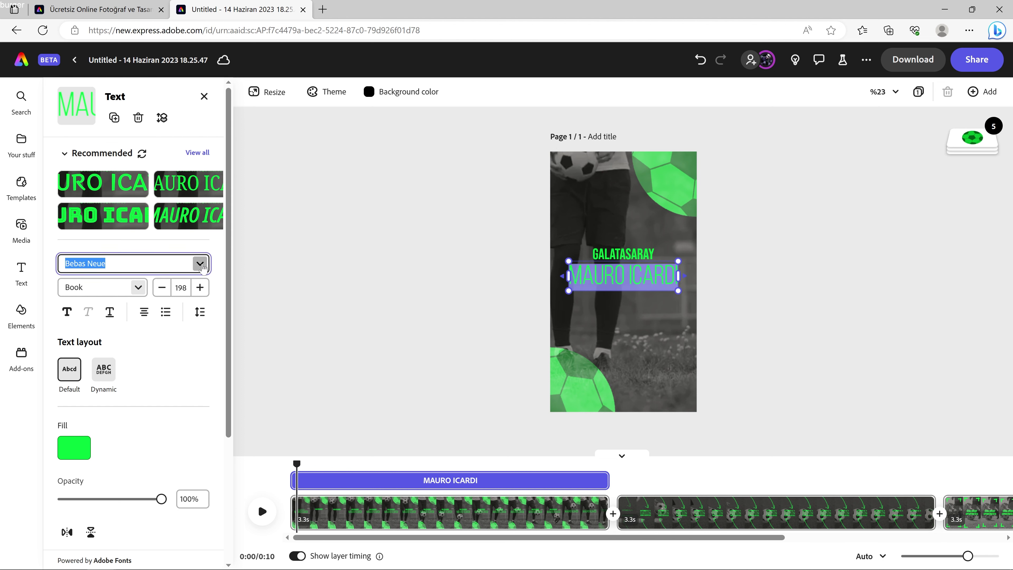
scroll(232, 306, down, 10)
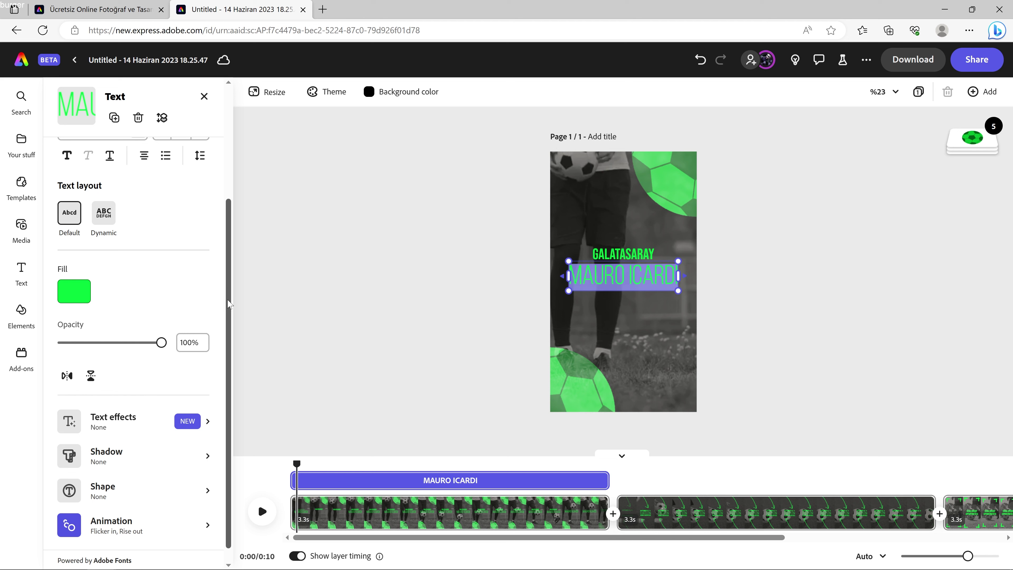
click(74, 291)
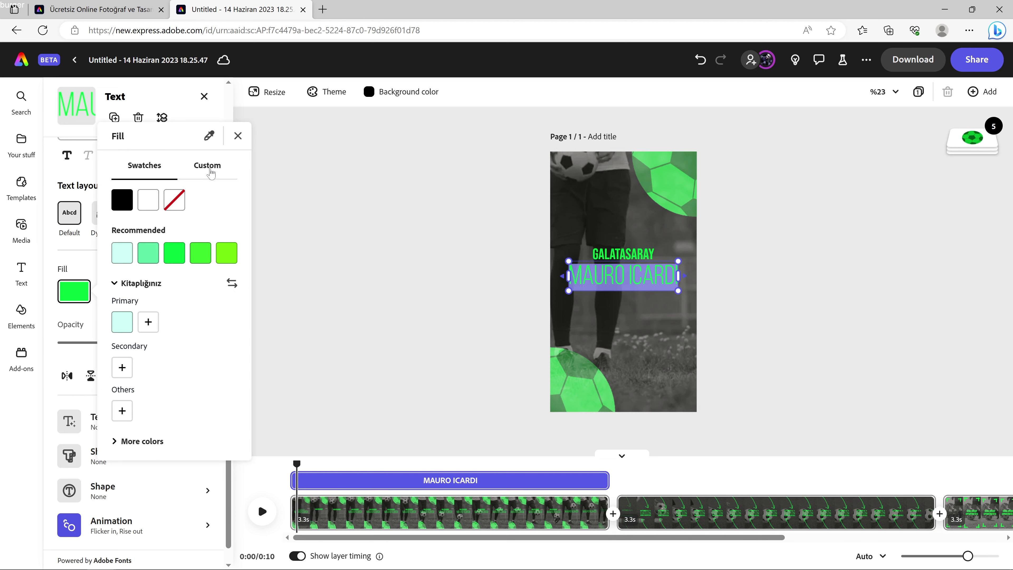
Colour the MAURO ICARDI text red and the GALATASARAY text yellow
click(210, 171)
drag(158, 196, 113, 197)
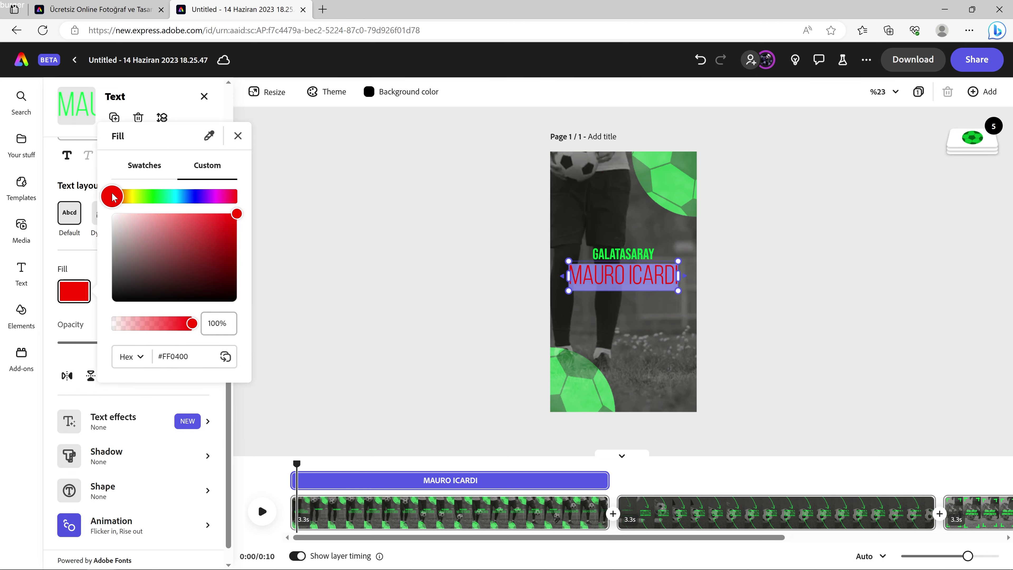
key(Escape)
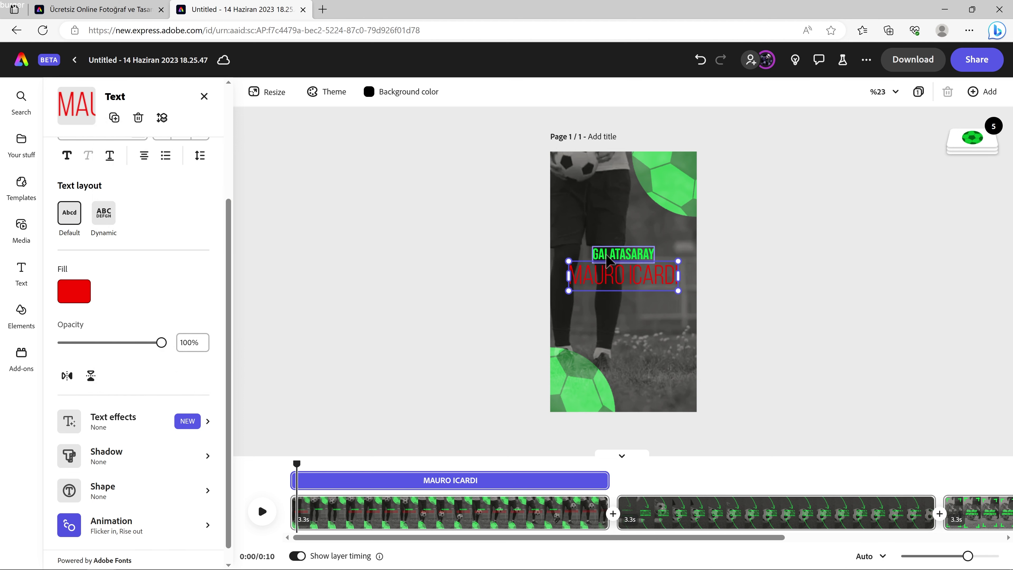
double_click(607, 257)
click(74, 291)
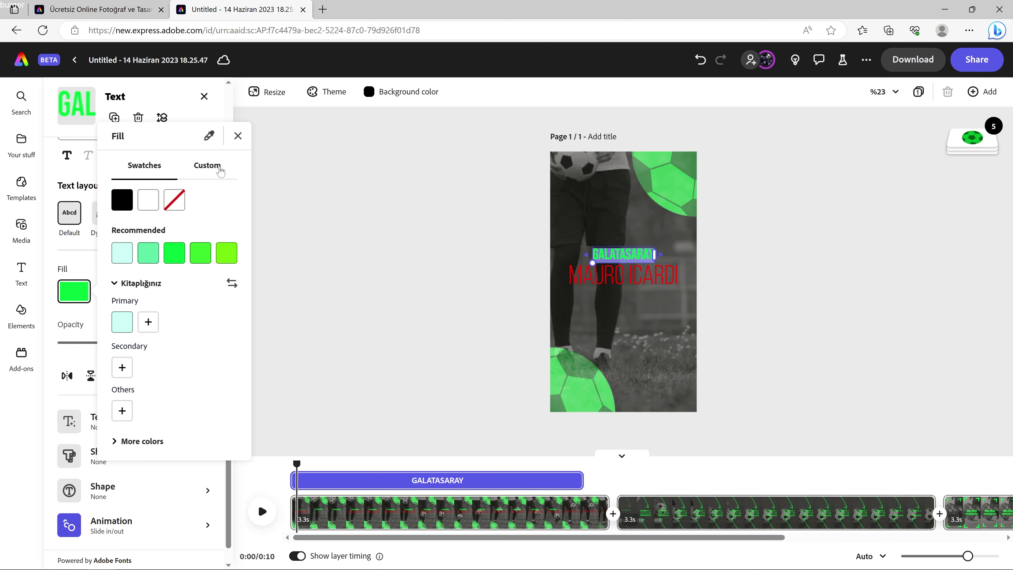
click(211, 166)
drag(158, 196, 131, 200)
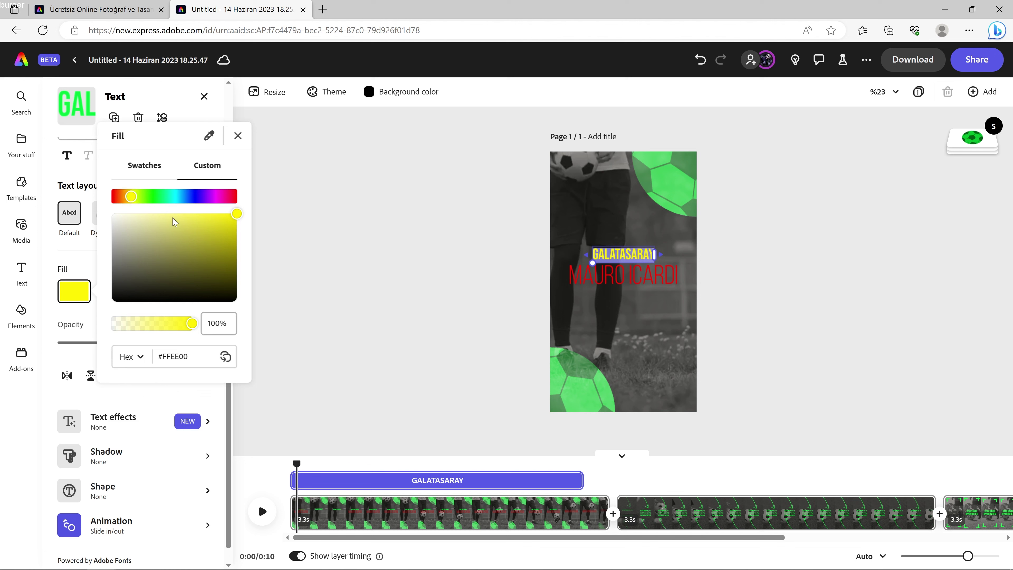
key(Escape)
Give the bottom-left ball a yellow duotone and the top-right football a red duotone
click(592, 375)
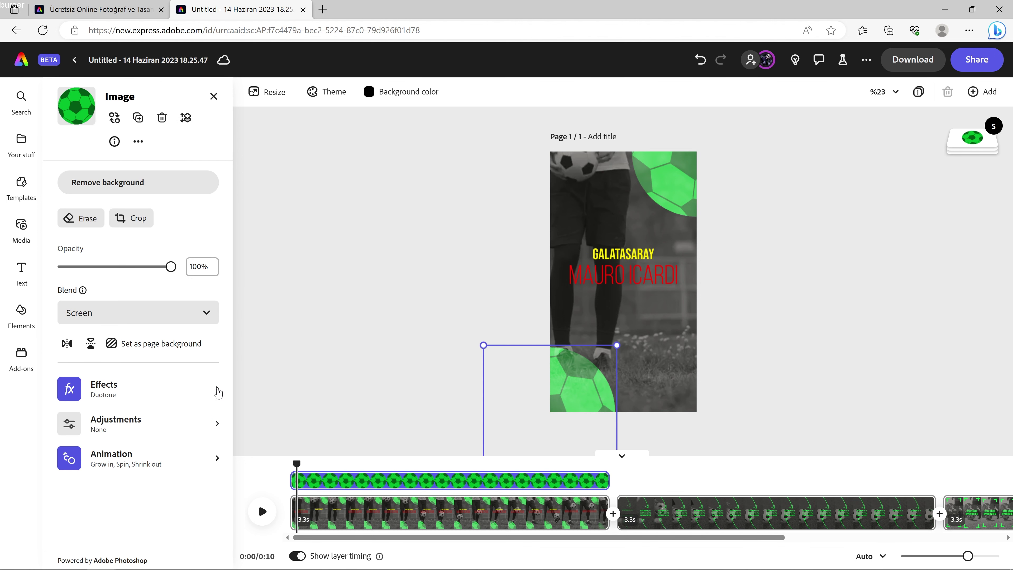
click(119, 388)
click(86, 340)
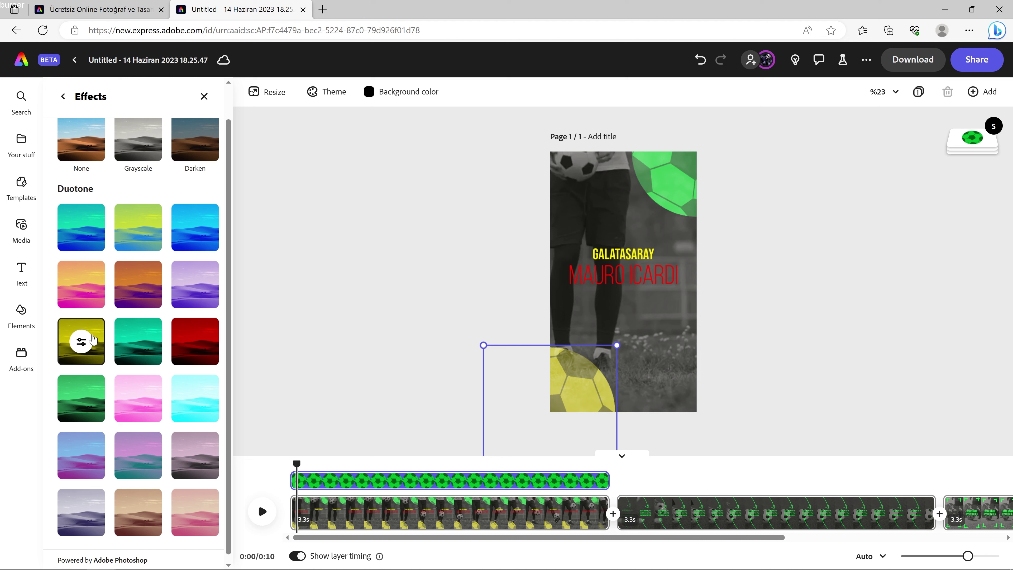
click(674, 192)
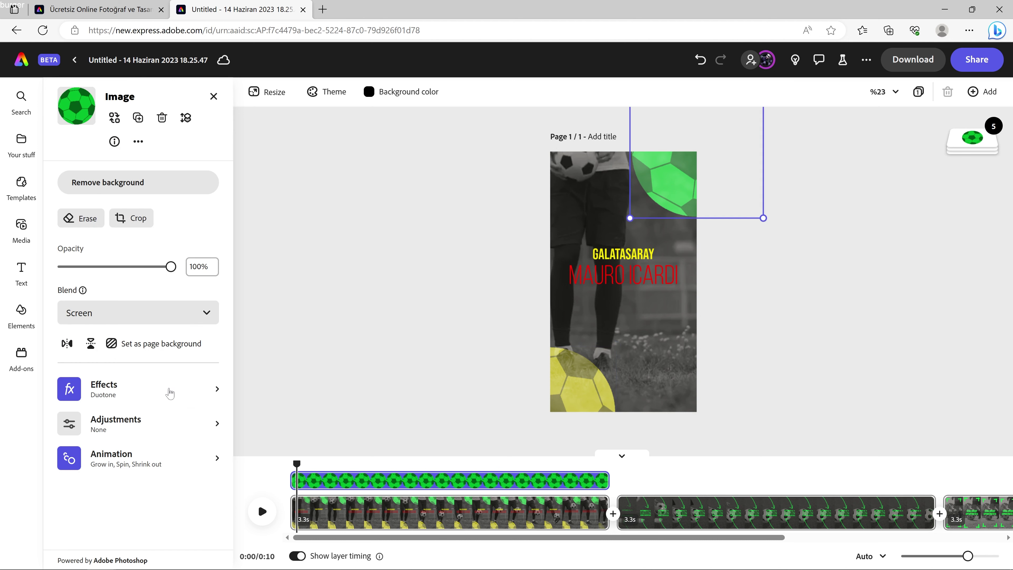
click(172, 390)
click(195, 377)
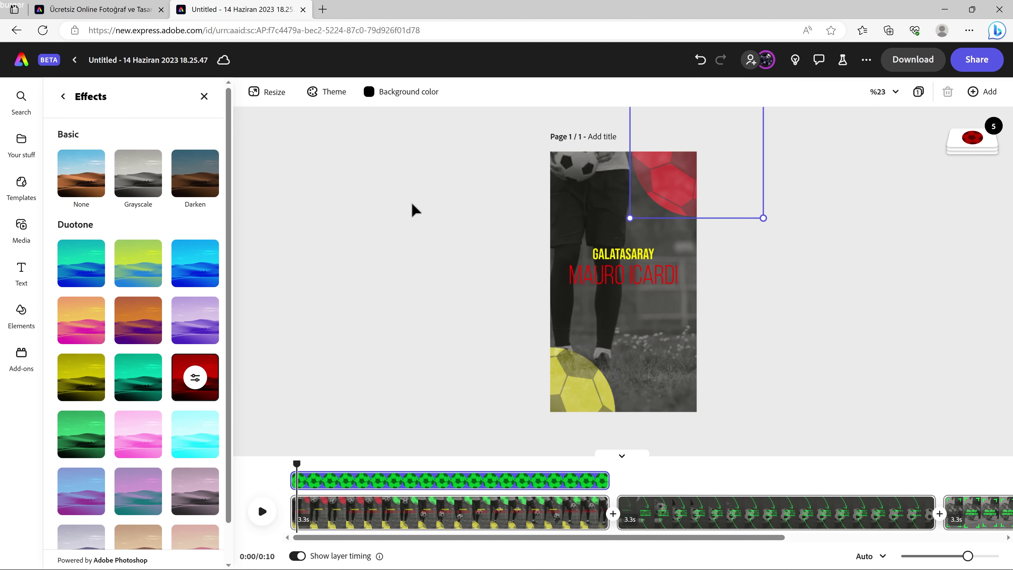
Delete the template's old background video layer
click(357, 231)
click(973, 146)
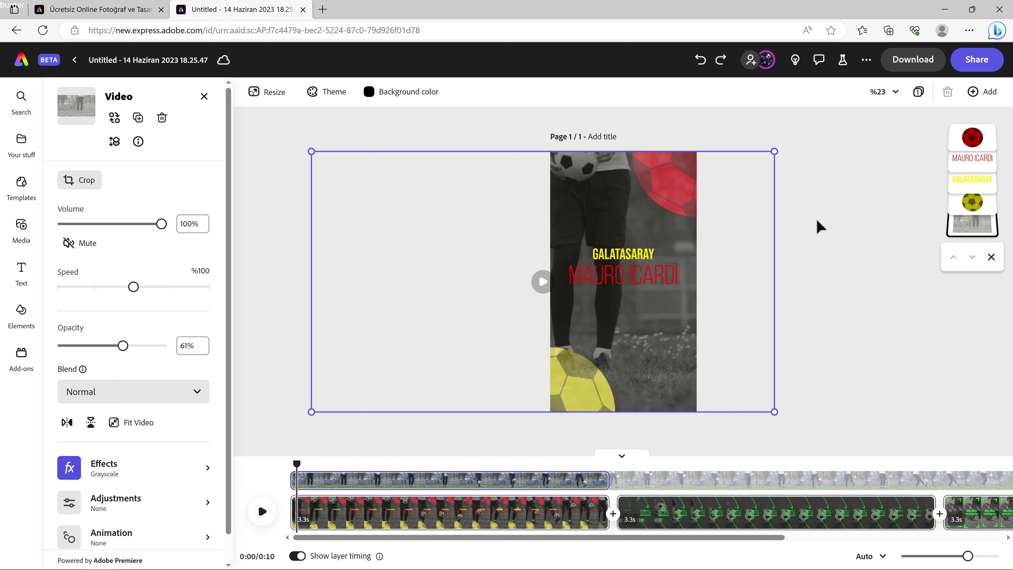
key(Delete)
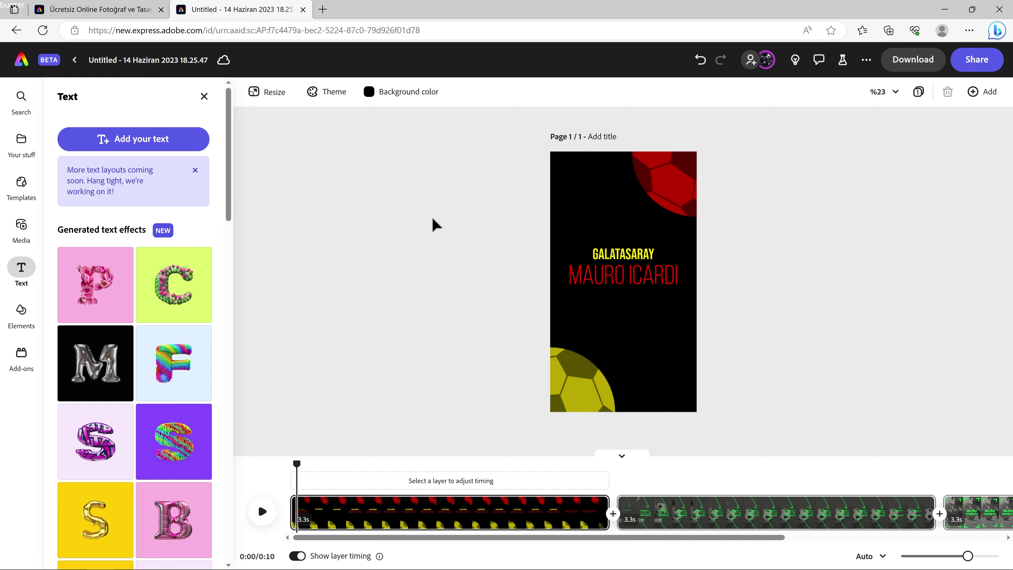
Upload the 'icardi' clip, move it to the bottom layer, and fit it to fill the page
click(25, 231)
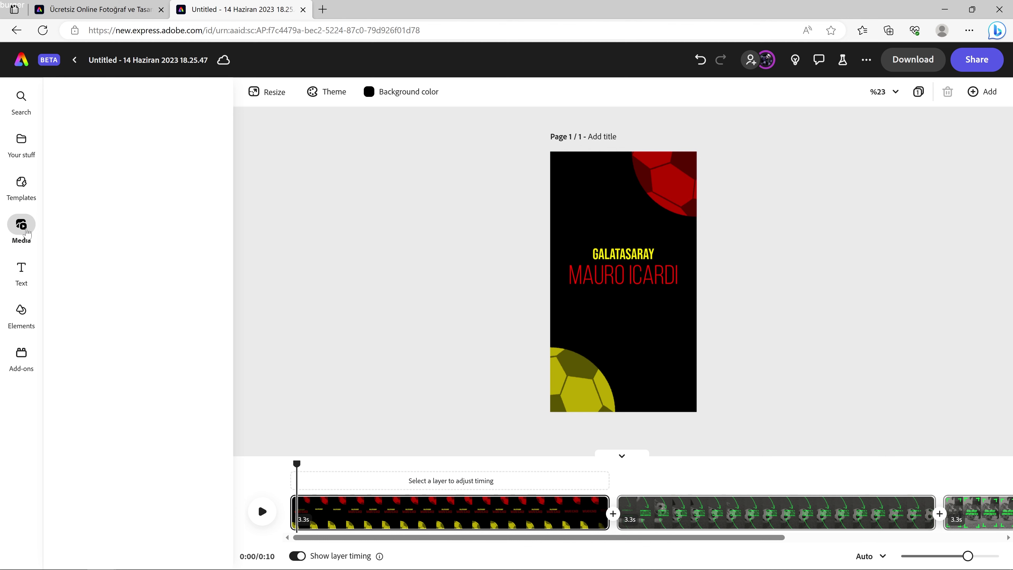
click(140, 151)
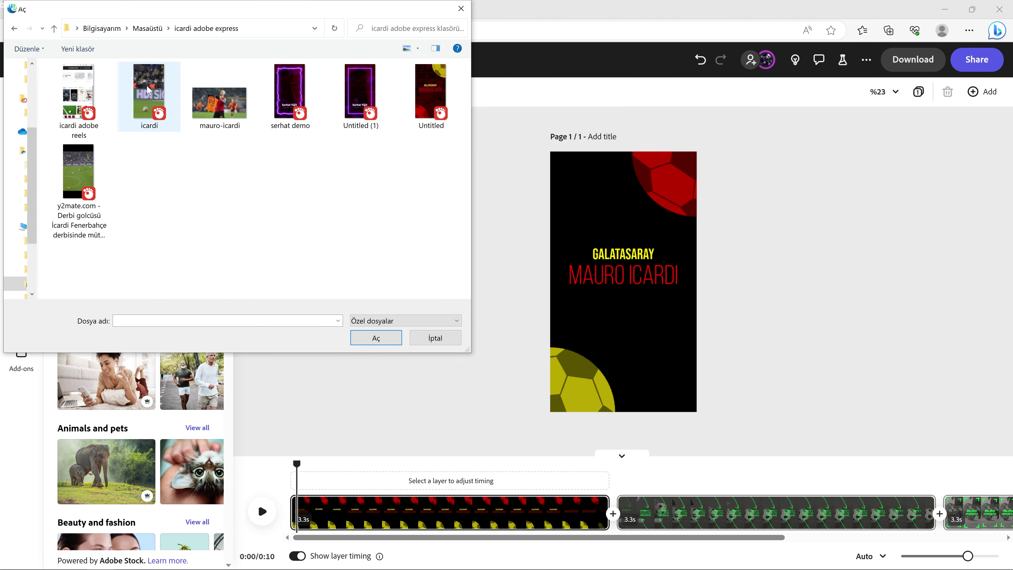
click(149, 92)
click(399, 340)
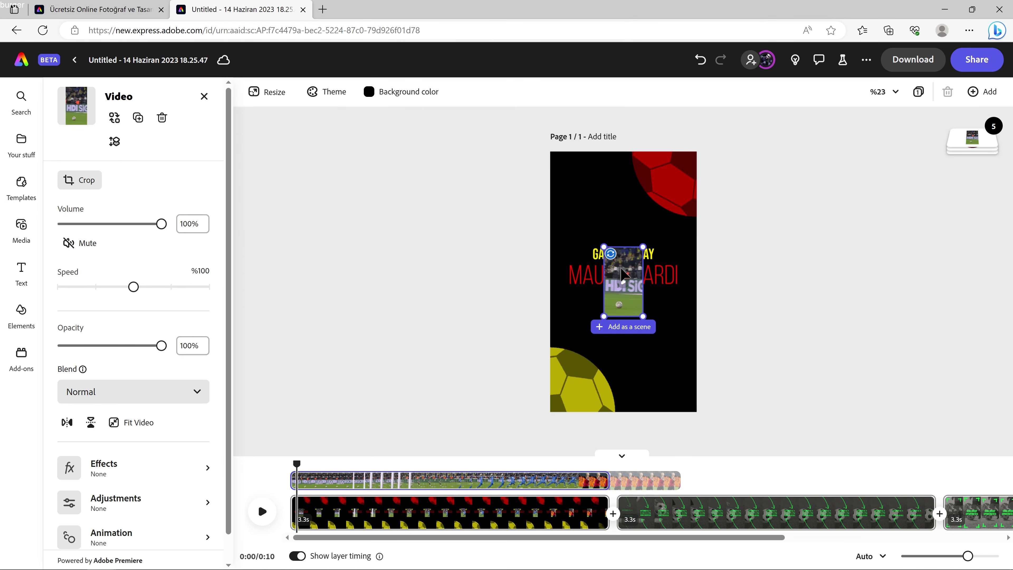
mouse_move(972, 137)
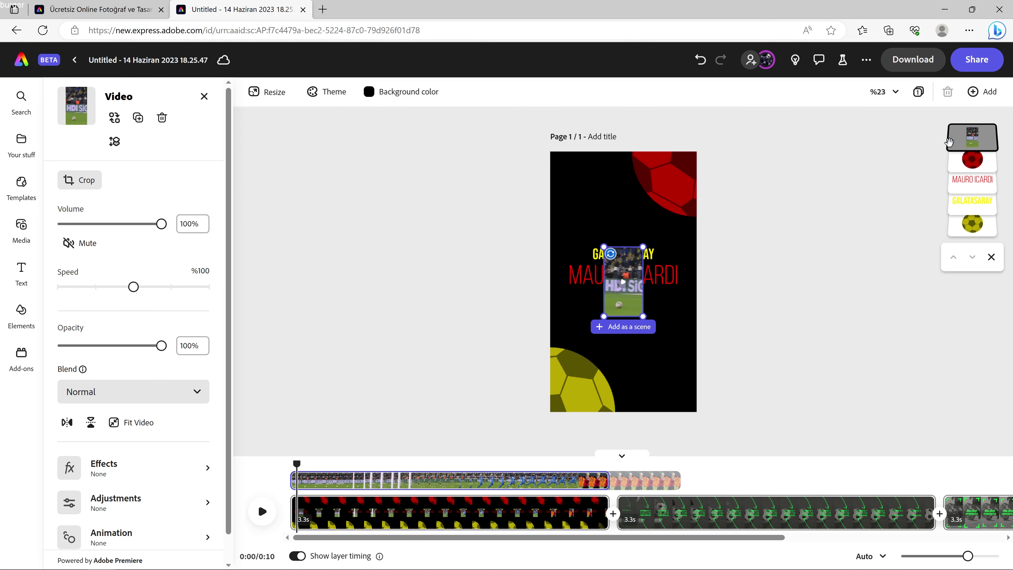
drag(973, 137, 974, 226)
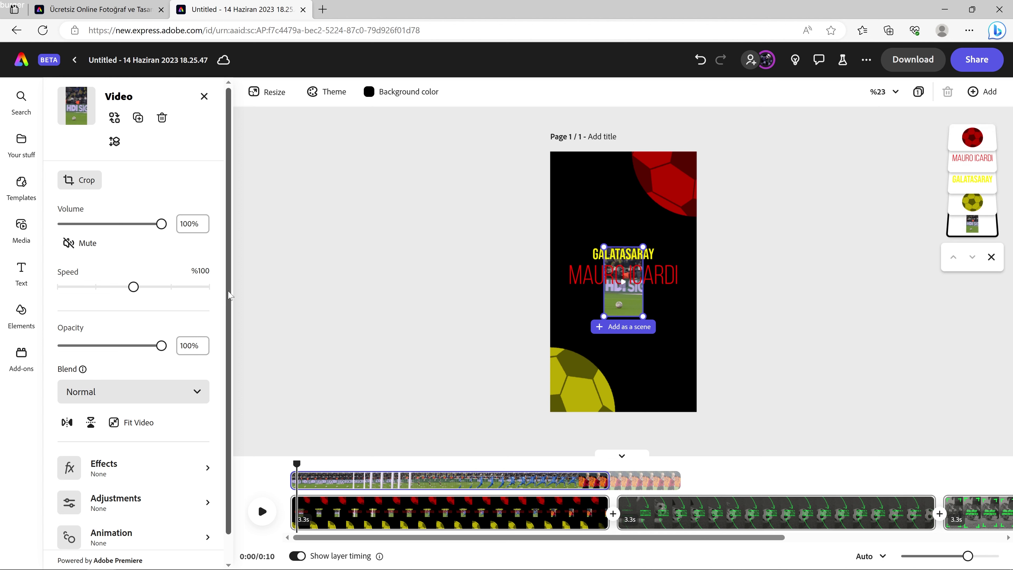
click(131, 426)
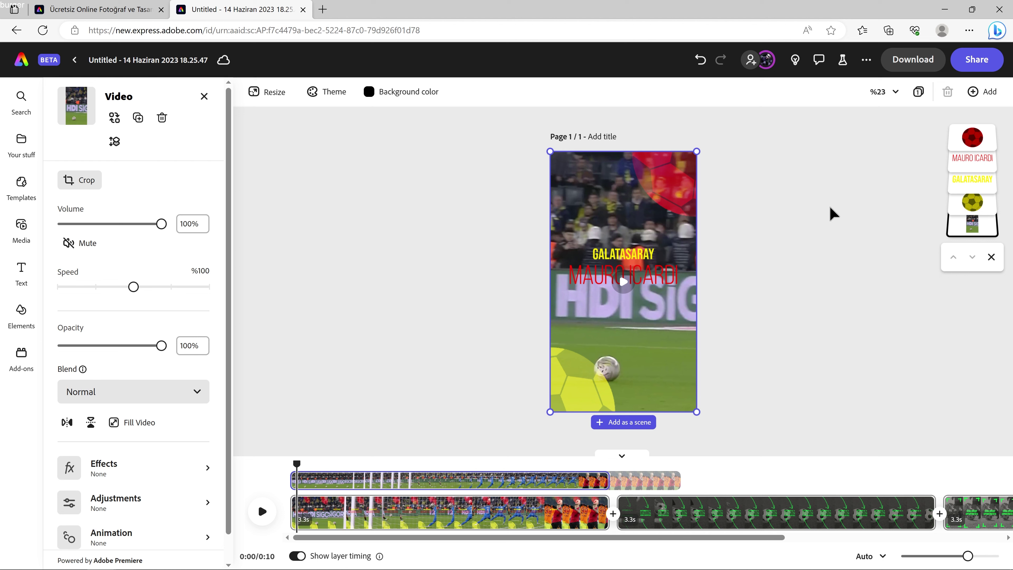
Apply the red Duotone effect to the background match video
scroll(178, 443, down, 1)
click(178, 442)
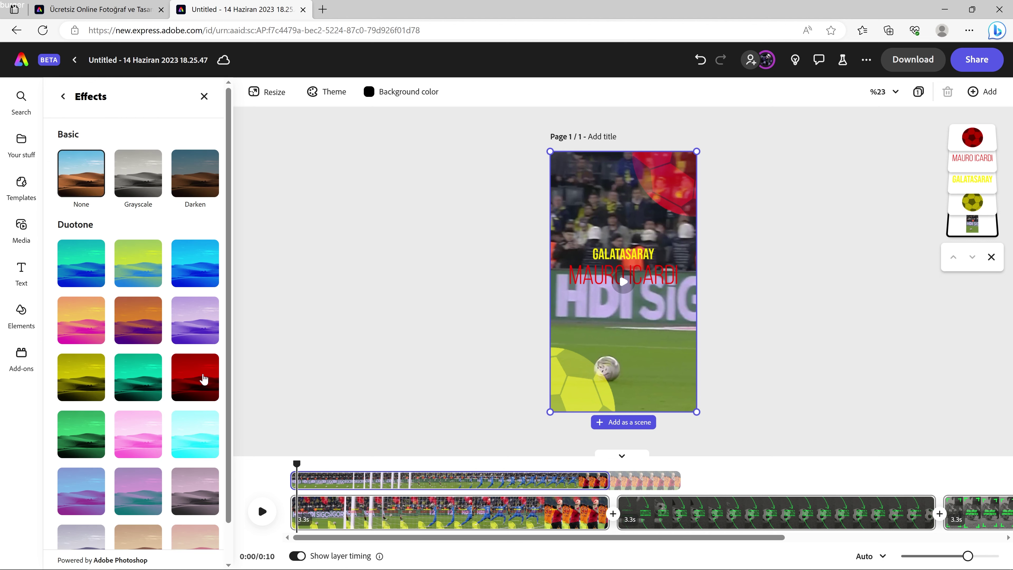
click(203, 378)
Lower the video's opacity to 46% and scrub the timeline to preview the result
click(62, 97)
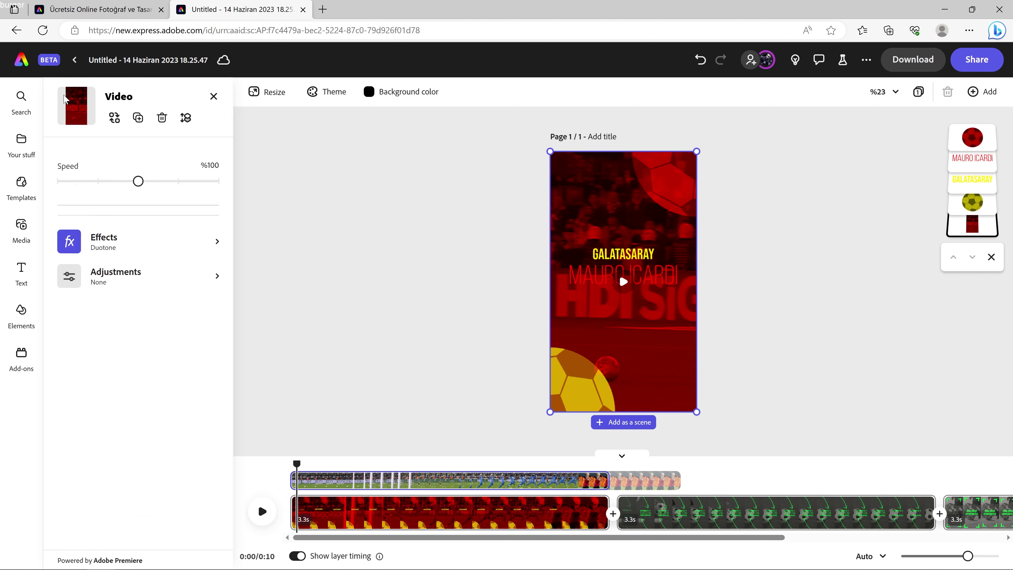
drag(161, 345, 109, 346)
drag(297, 464, 626, 471)
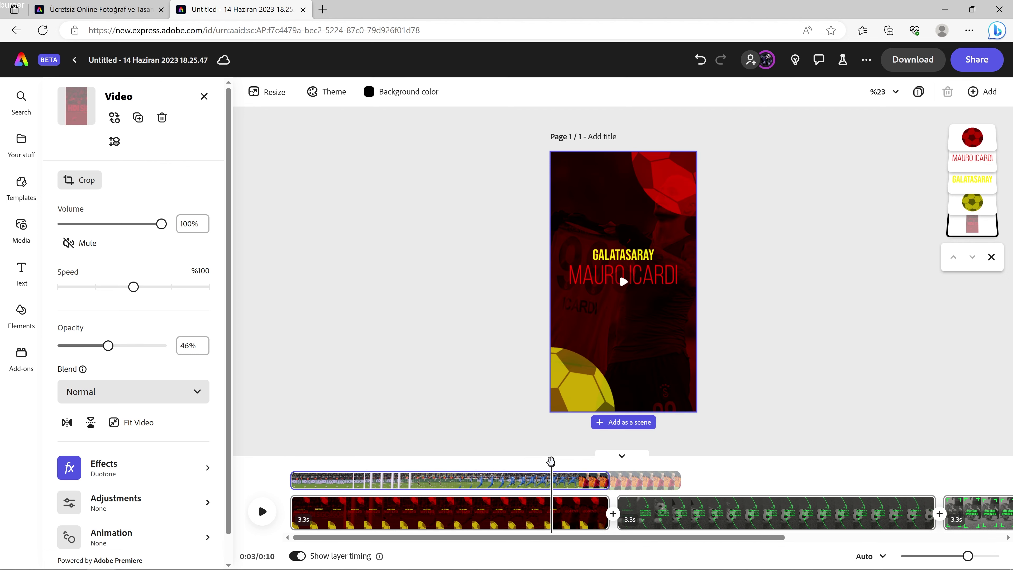
drag(626, 471, 577, 465)
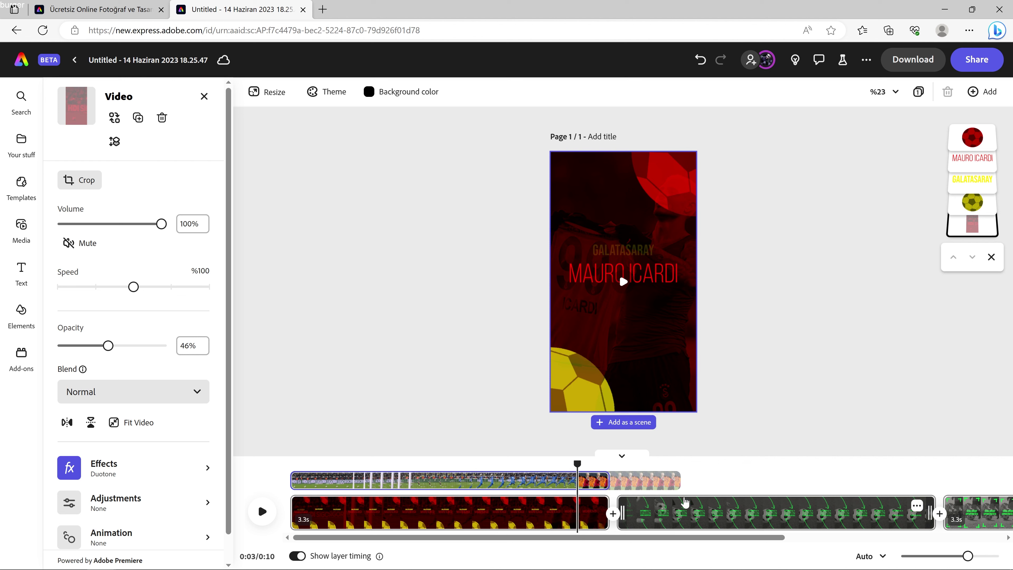
drag(577, 464, 306, 463)
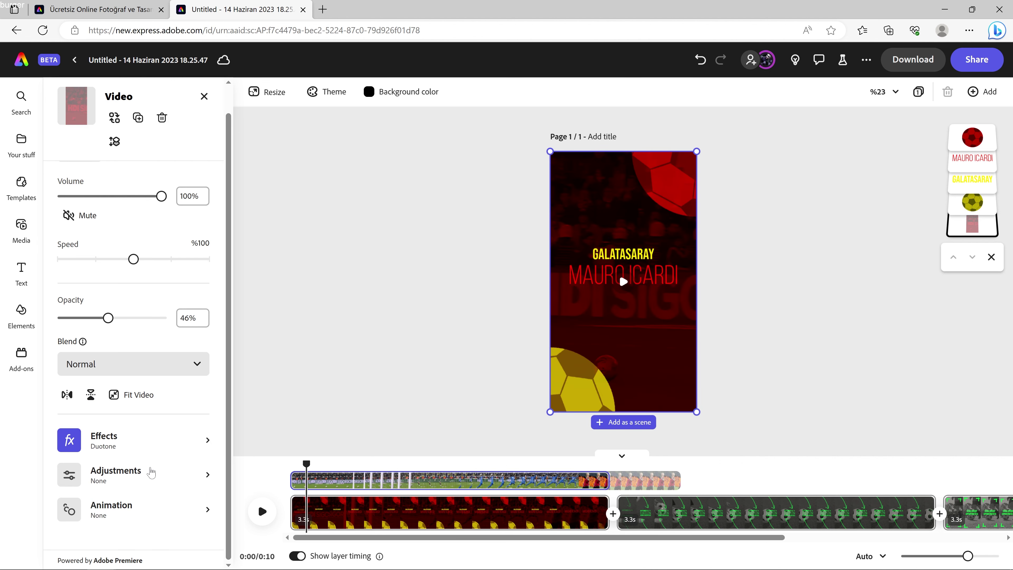
Set the GALATASARAY title's animation duration to 1.17 seconds
click(174, 502)
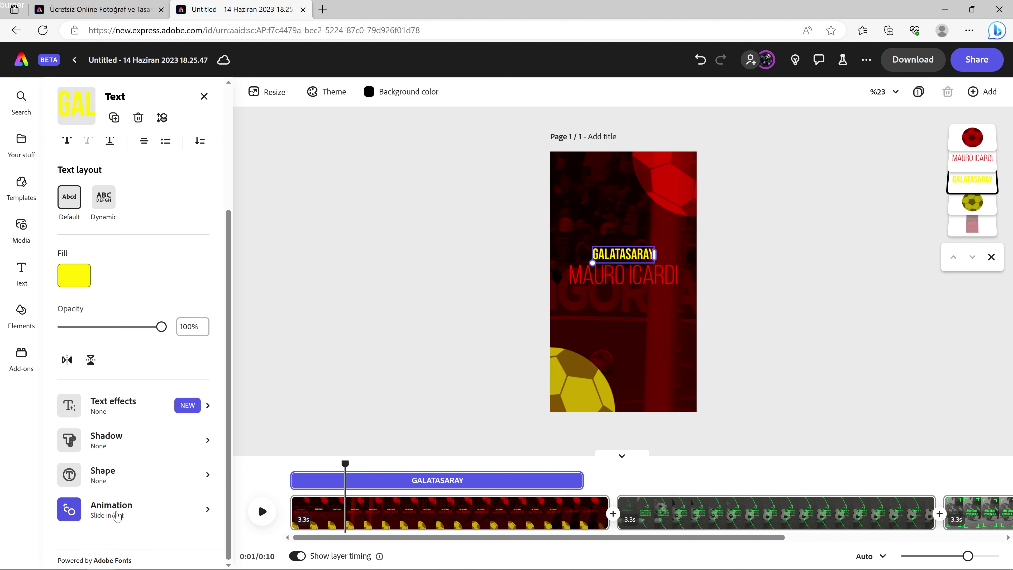
click(115, 513)
click(153, 167)
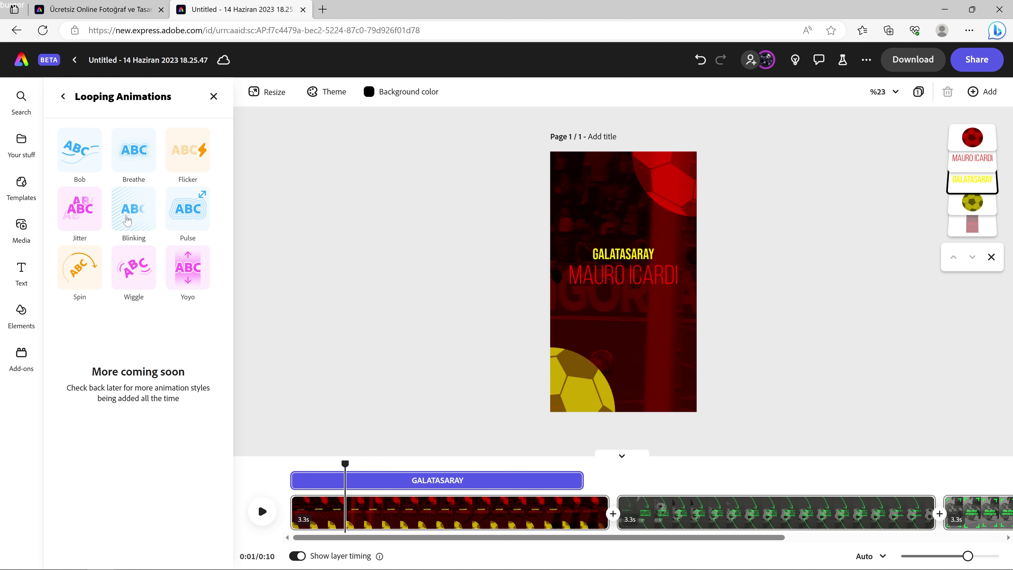
click(63, 96)
mouse_move(81, 223)
mouse_down()
mouse_move(138, 222)
mouse_move(107, 225)
mouse_up()
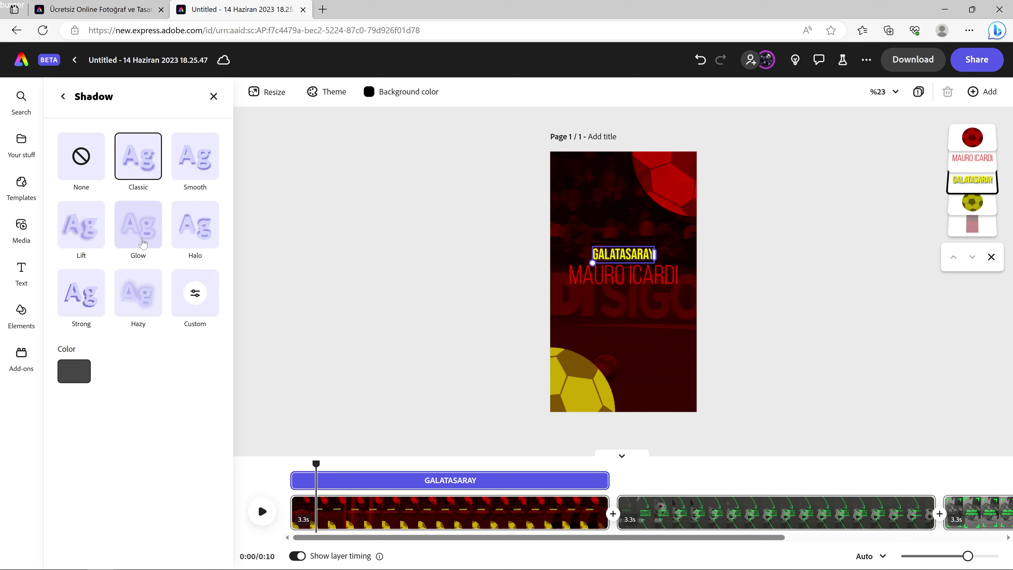
Give the GALATASARAY title a Halo shadow and review its generated text effects
click(81, 224)
click(195, 239)
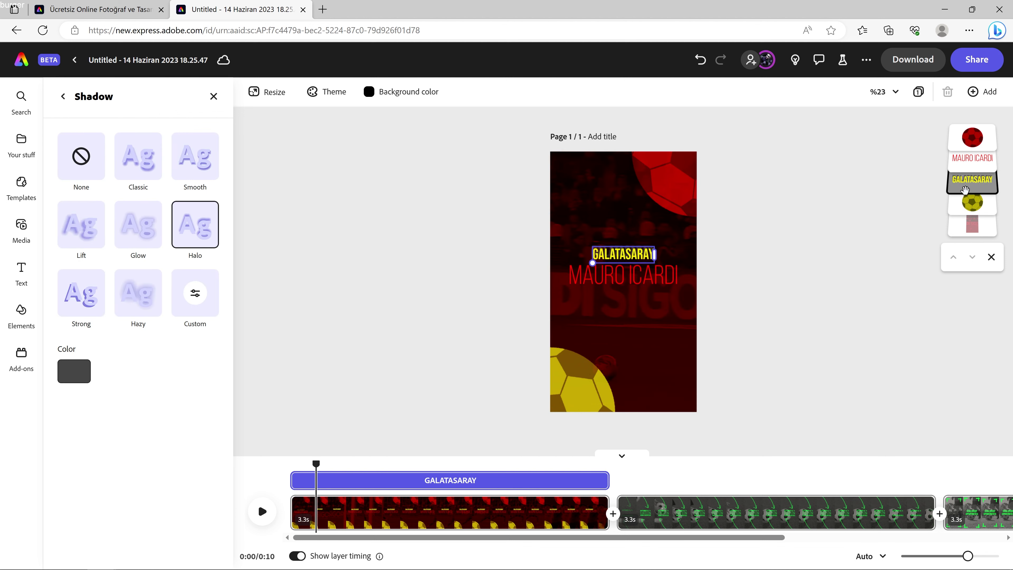
click(970, 193)
click(136, 403)
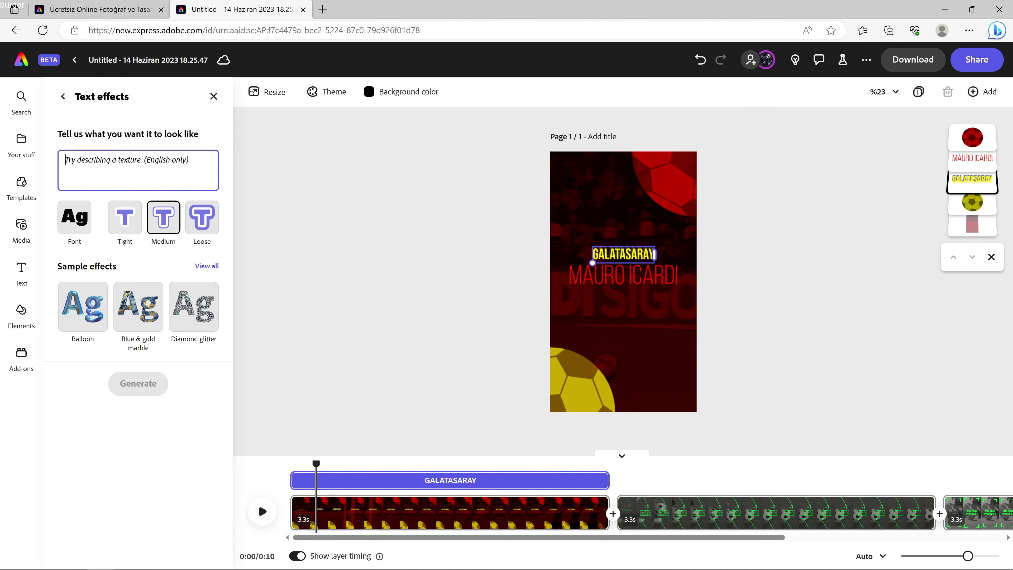
click(22, 188)
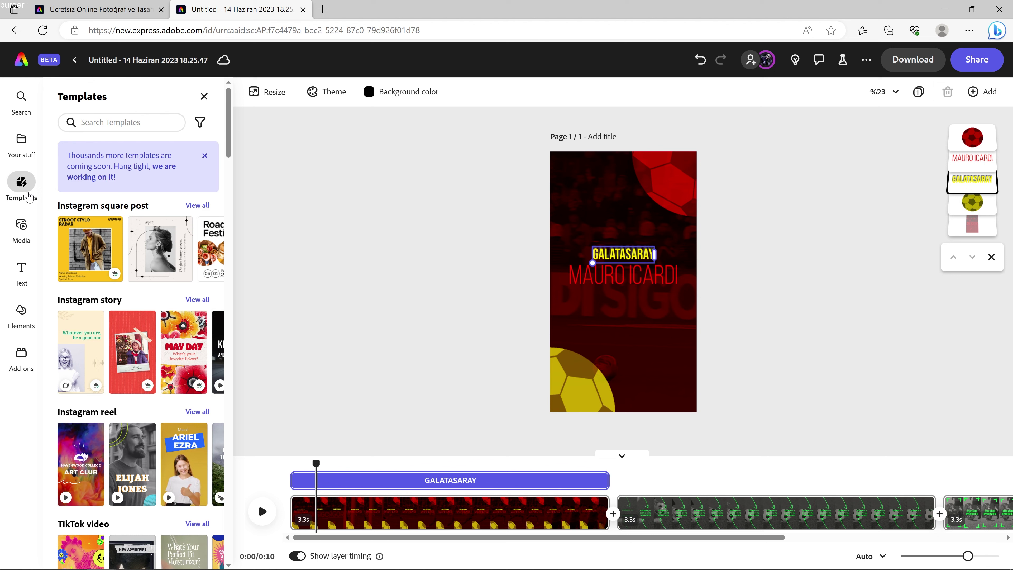
Browse the Elements icons, then show Media's Audio tab with stock tracks like Happy Family Loop
click(21, 313)
click(209, 117)
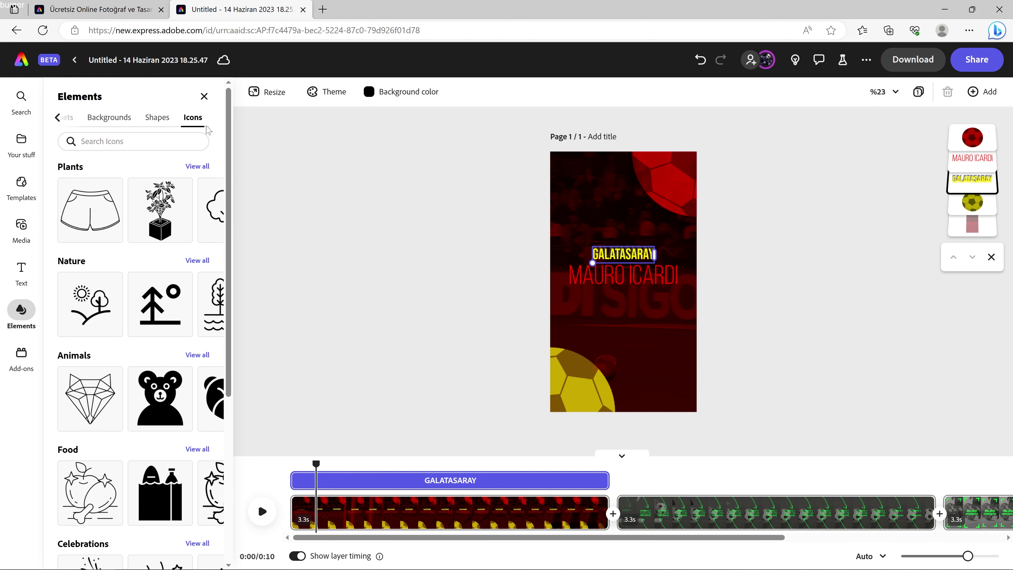
click(24, 225)
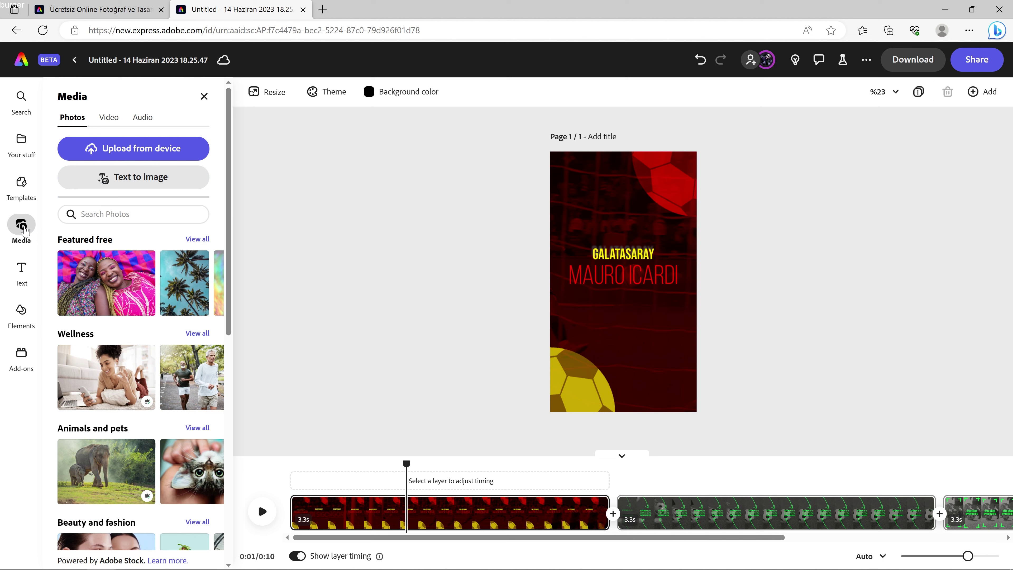
click(142, 118)
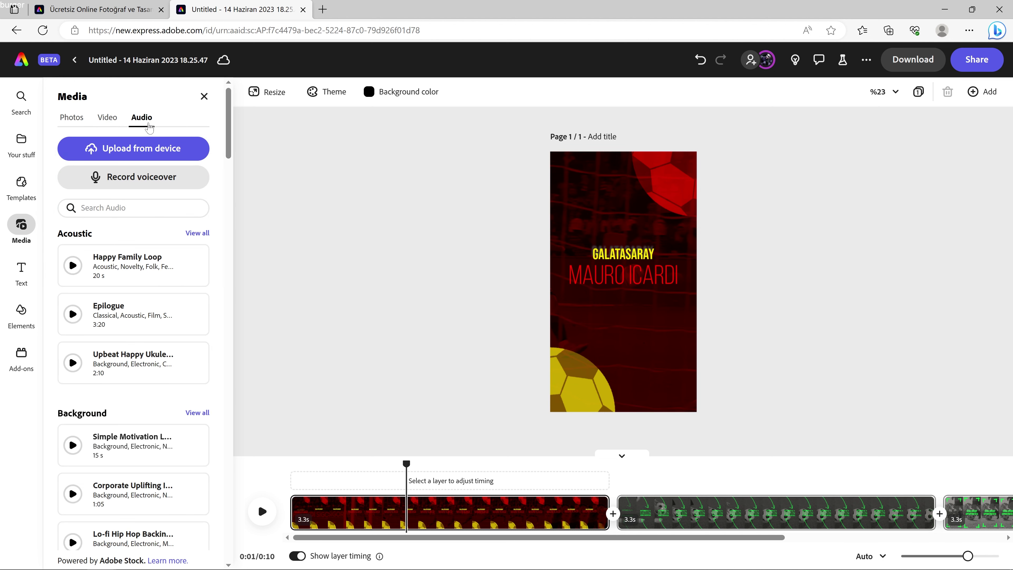